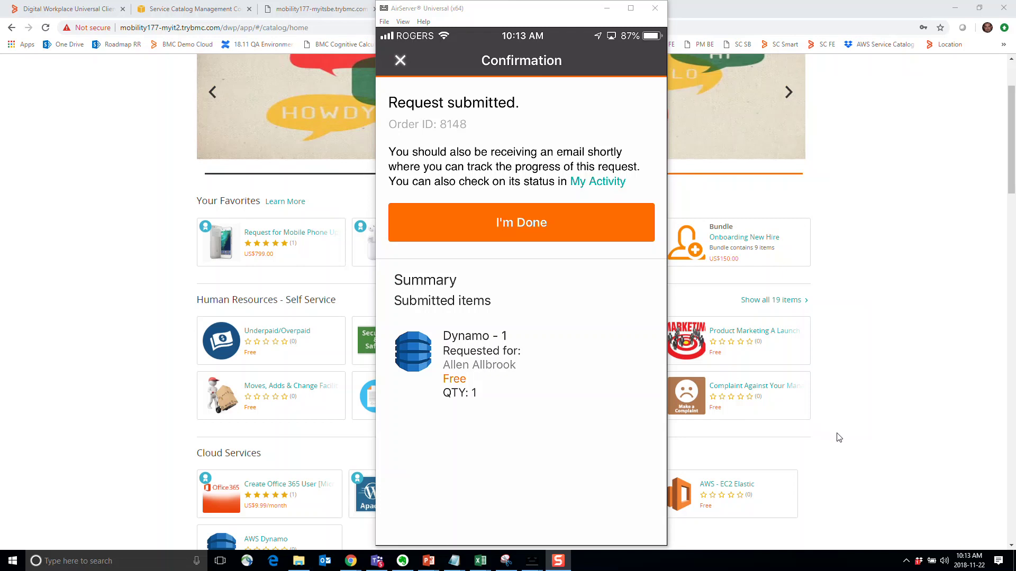
Switch to AWS Service Catalog, refresh the provisioned products list, and return to the mirrored phone in AirServer
{"action": "left_click", "coordinate": [222, 9]}
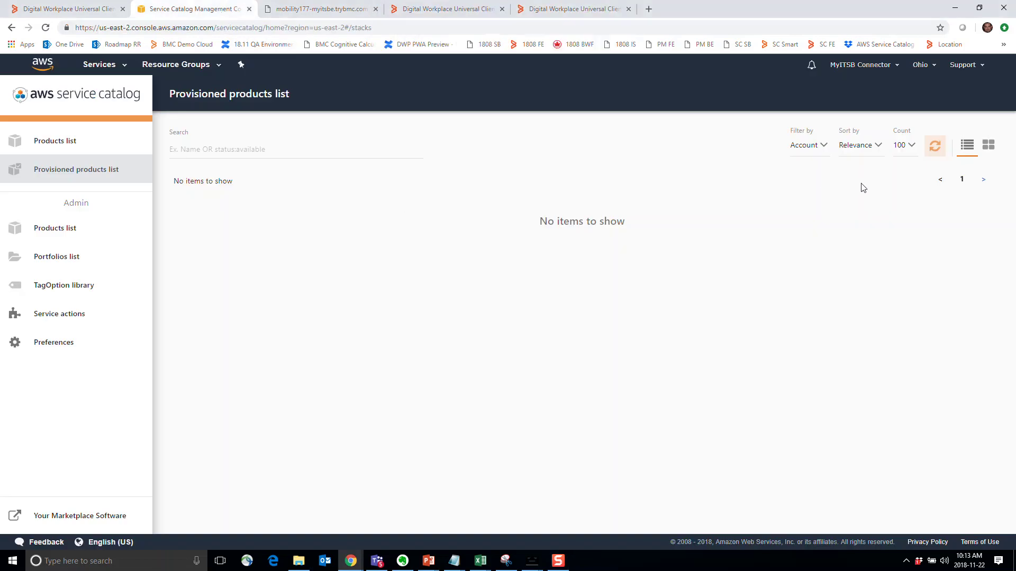
{"action": "left_click", "coordinate": [934, 146]}
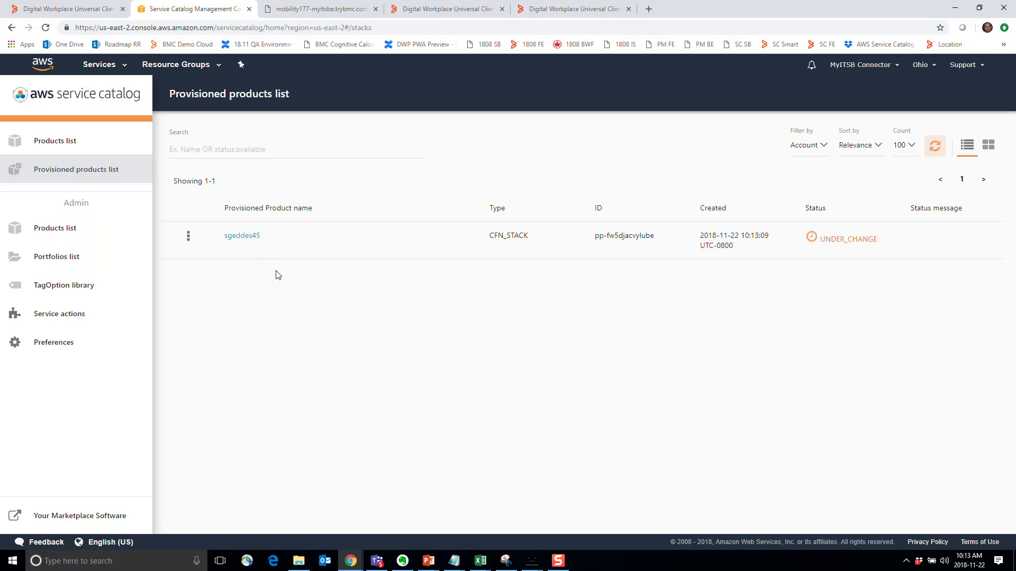
{"action": "mouse_move", "coordinate": [532, 561]}
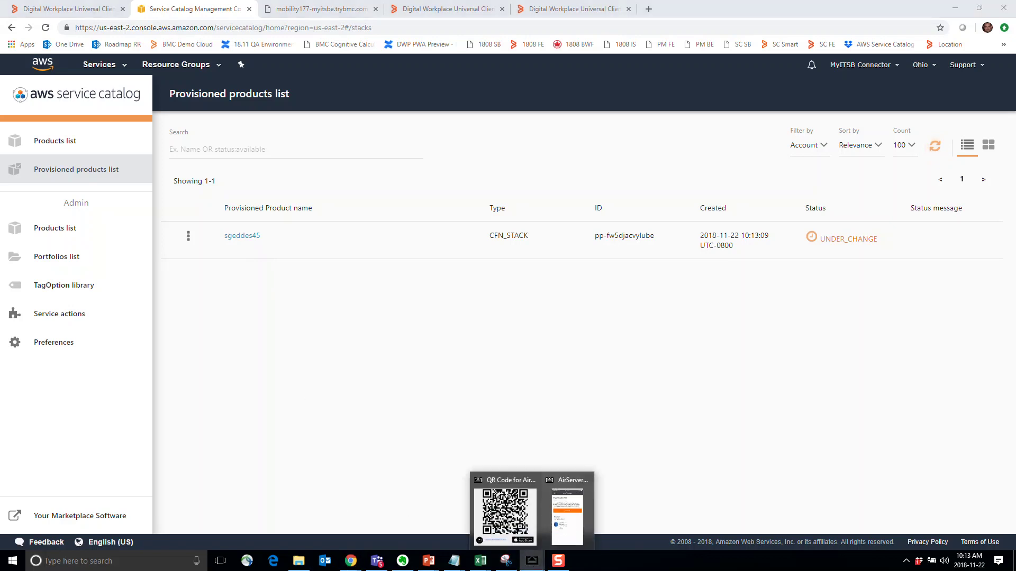
{"action": "left_click", "coordinate": [568, 524]}
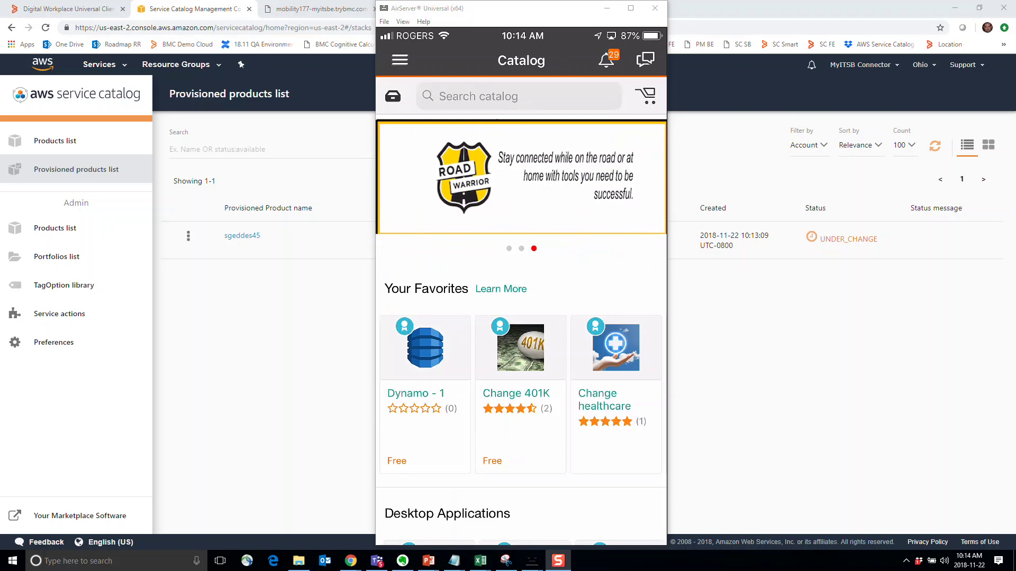
Switch to the My Stuff page of BMC Helix Digital Workplace and show it full screen
{"action": "left_click", "coordinate": [739, 391]}
{"action": "left_click", "coordinate": [101, 16]}
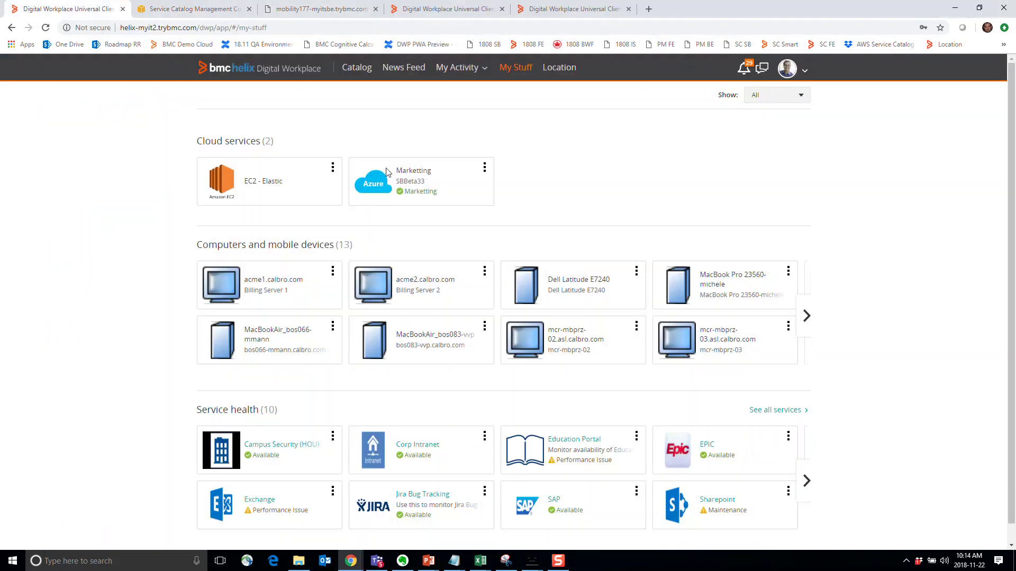
{"action": "key", "text": "F11"}
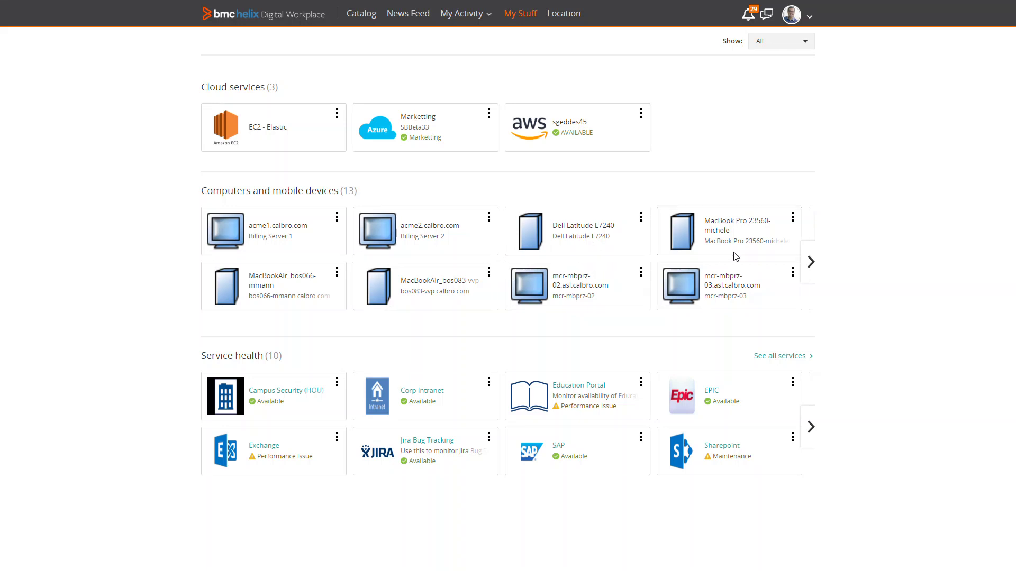
Submit a Report Issue - Asset request for the MacBook Pro 23560 with the description "Broken screen" and close the confirmation
{"action": "left_click", "coordinate": [793, 221]}
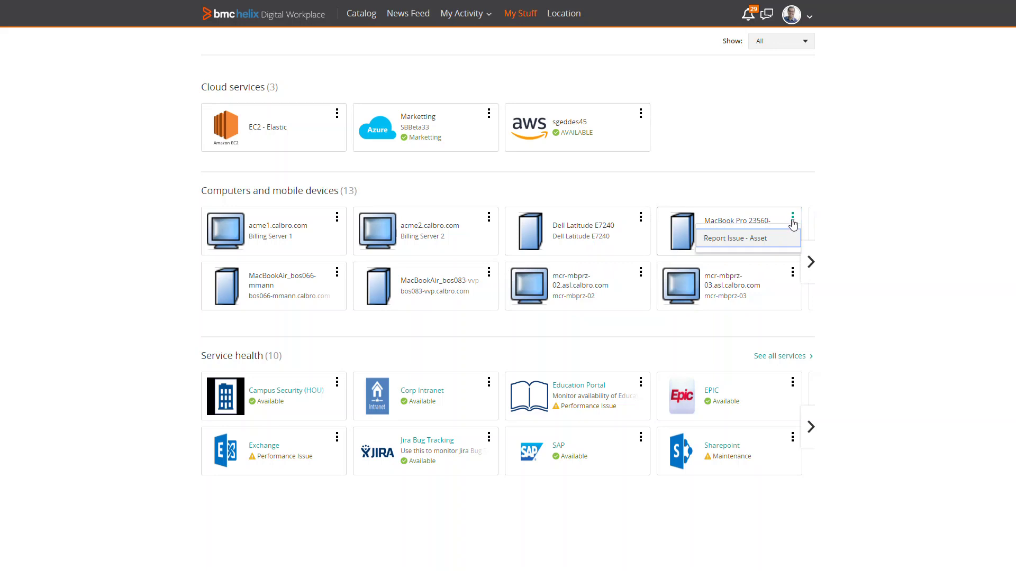
{"action": "left_click", "coordinate": [767, 239]}
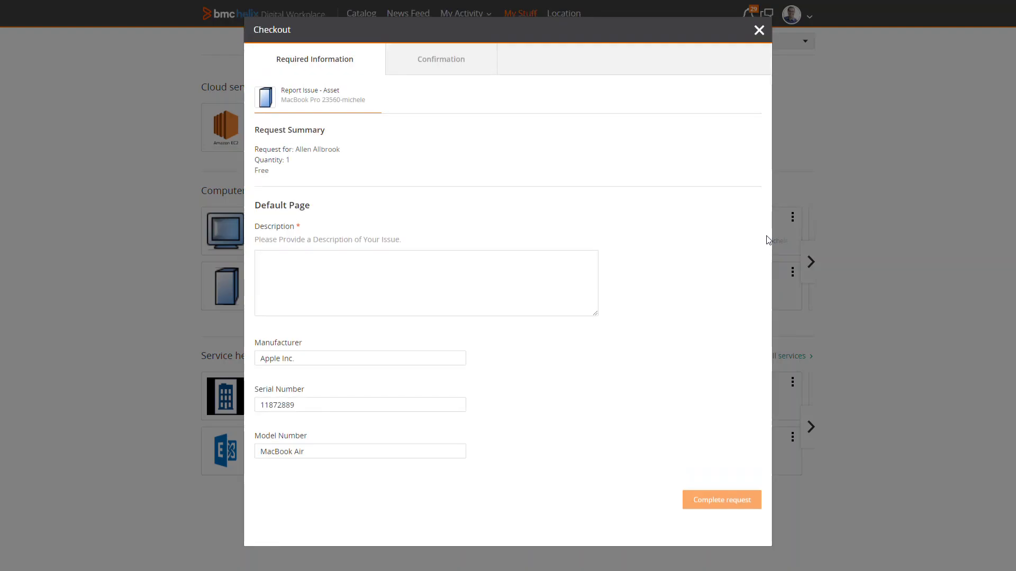
{"action": "left_click", "coordinate": [409, 265]}
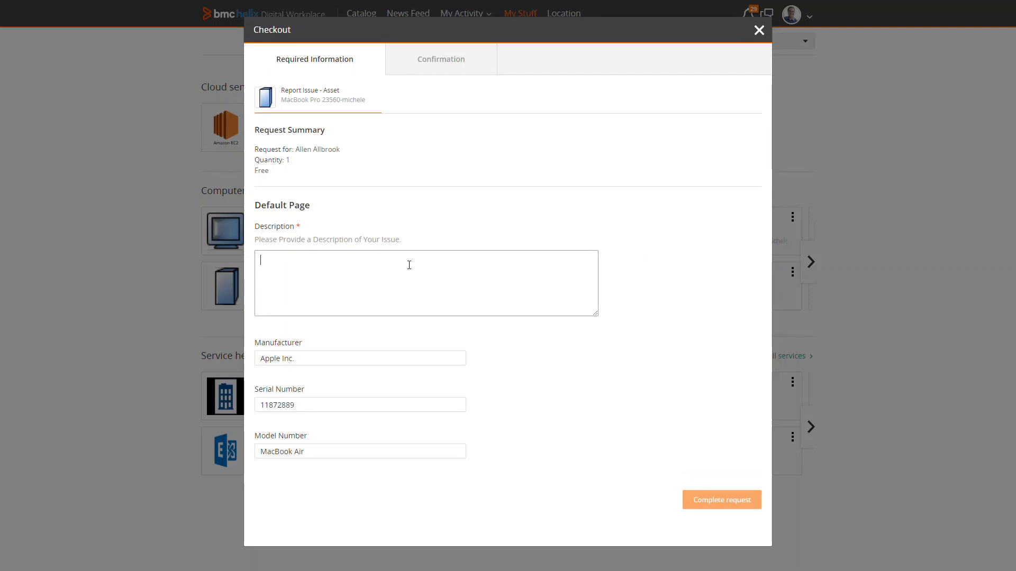
{"action": "type", "text": "Broket"}
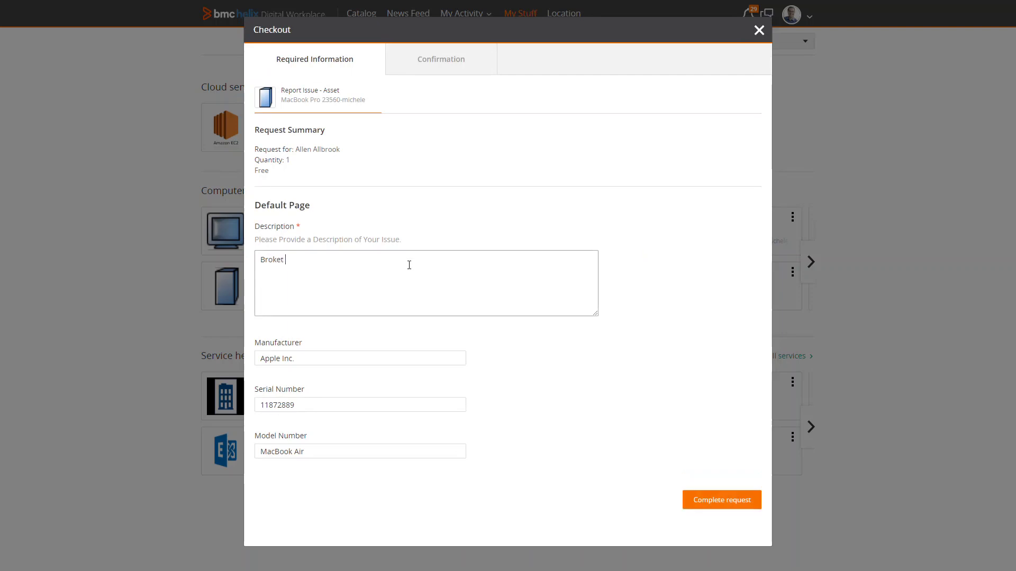
{"action": "key", "text": "BackSpace"}
{"action": "key", "text": "BackSpace"}
{"action": "type", "text": "n "}
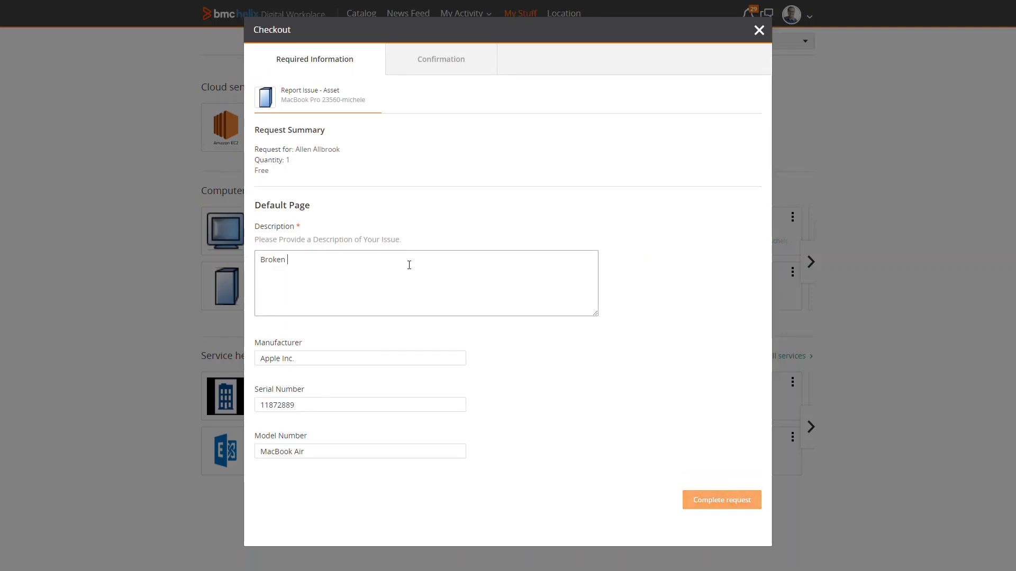
{"action": "type", "text": "screen"}
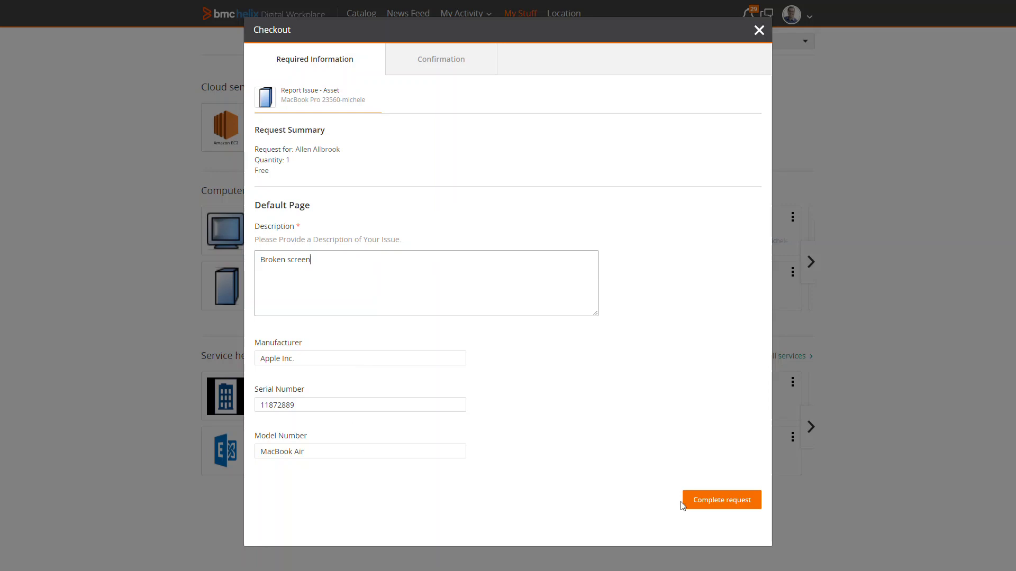
{"action": "left_click", "coordinate": [707, 502]}
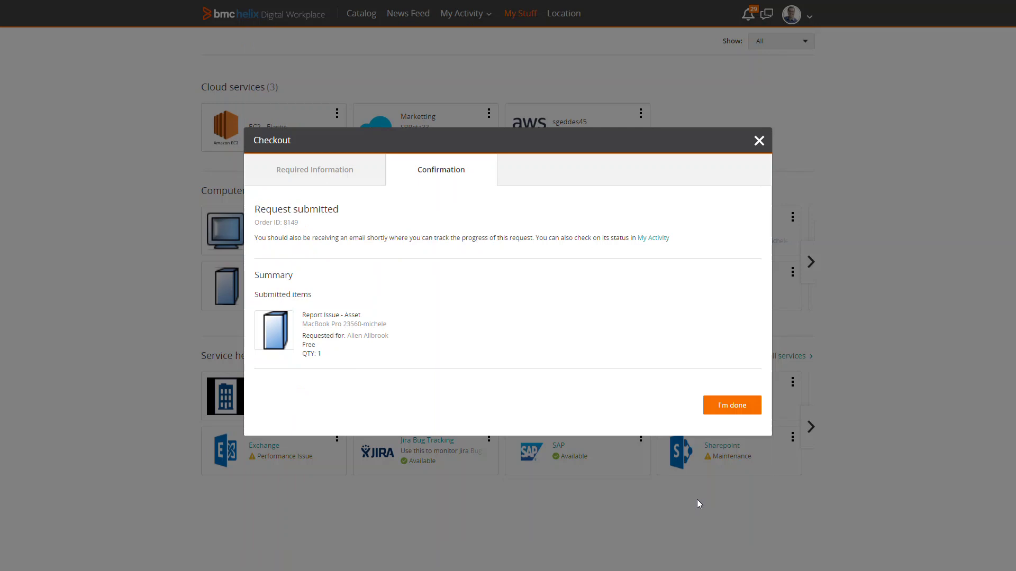
{"action": "left_click", "coordinate": [730, 406]}
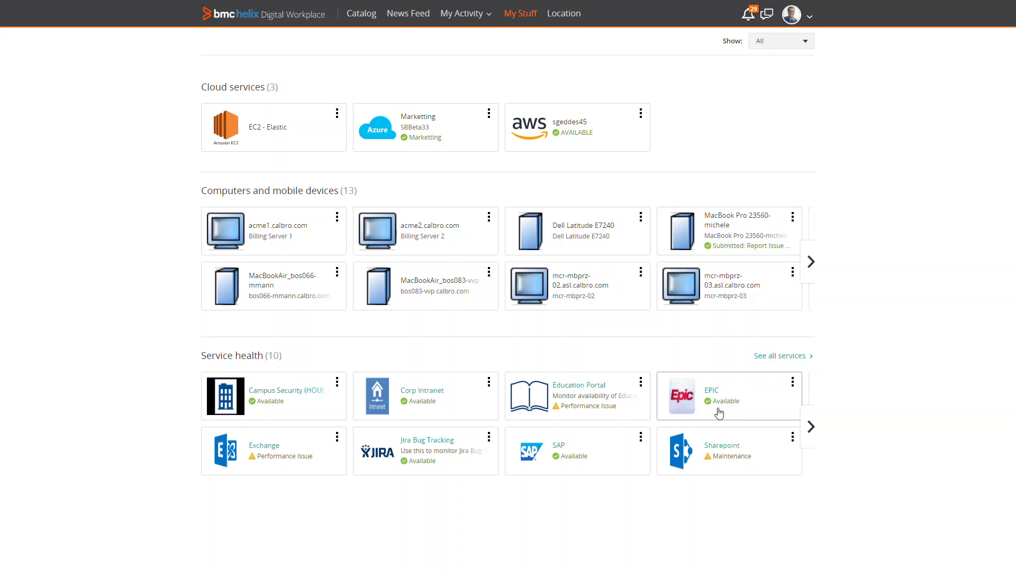
View the available actions for the EC2 - Elastic and Azure cloud services, and terminate the AWS service
{"action": "left_click", "coordinate": [337, 119]}
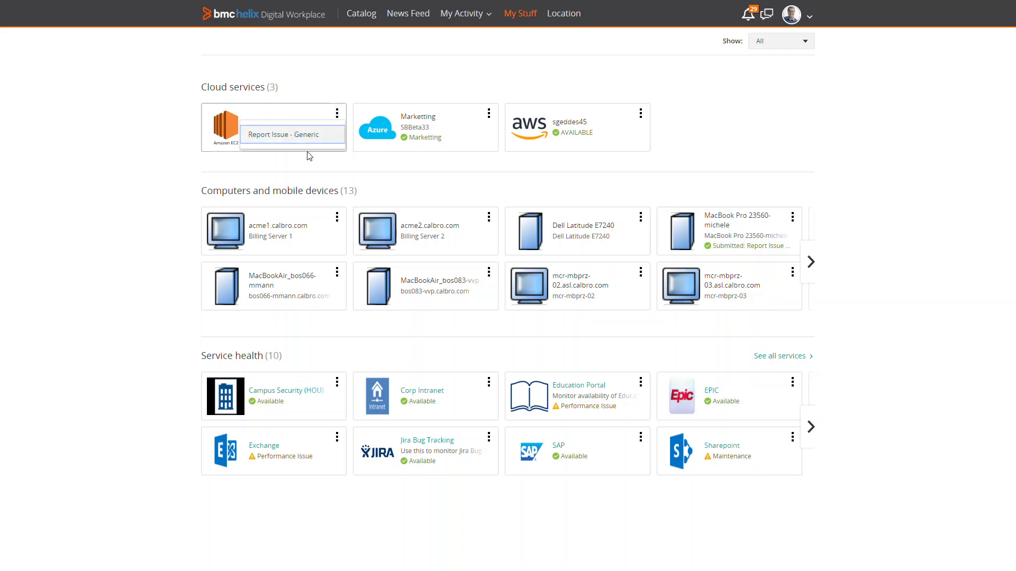
{"action": "left_click", "coordinate": [487, 119]}
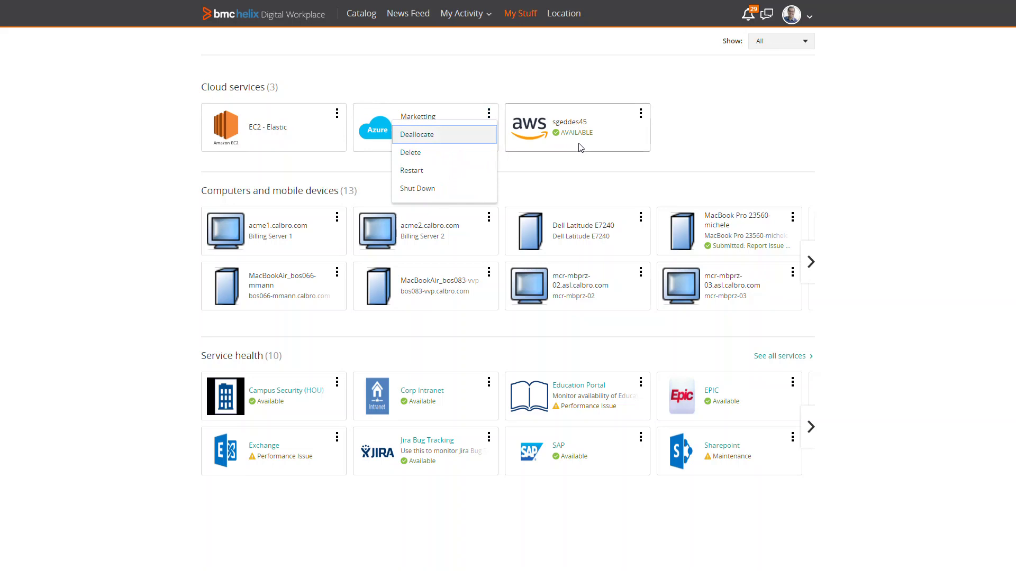
{"action": "left_click", "coordinate": [640, 114]}
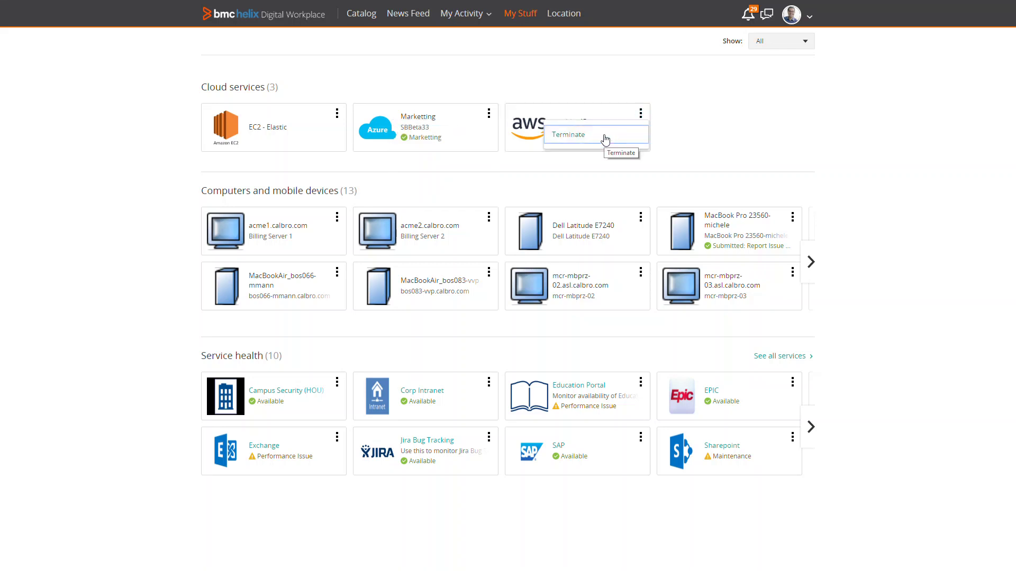
{"action": "left_click", "coordinate": [605, 140]}
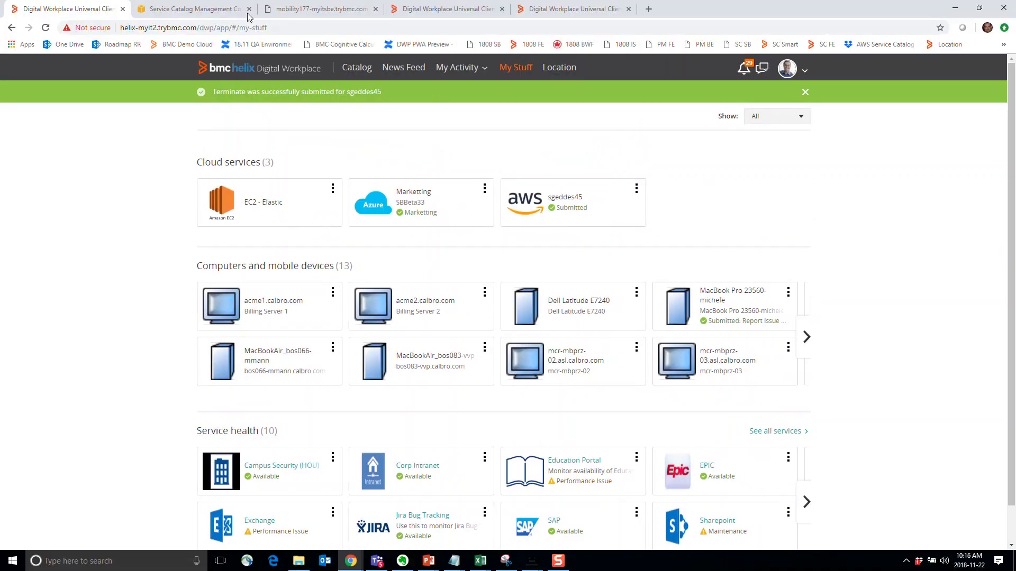
Check the terminated service in AWS Service Catalog by refreshing the provisioned products list
{"action": "left_click", "coordinate": [232, 9]}
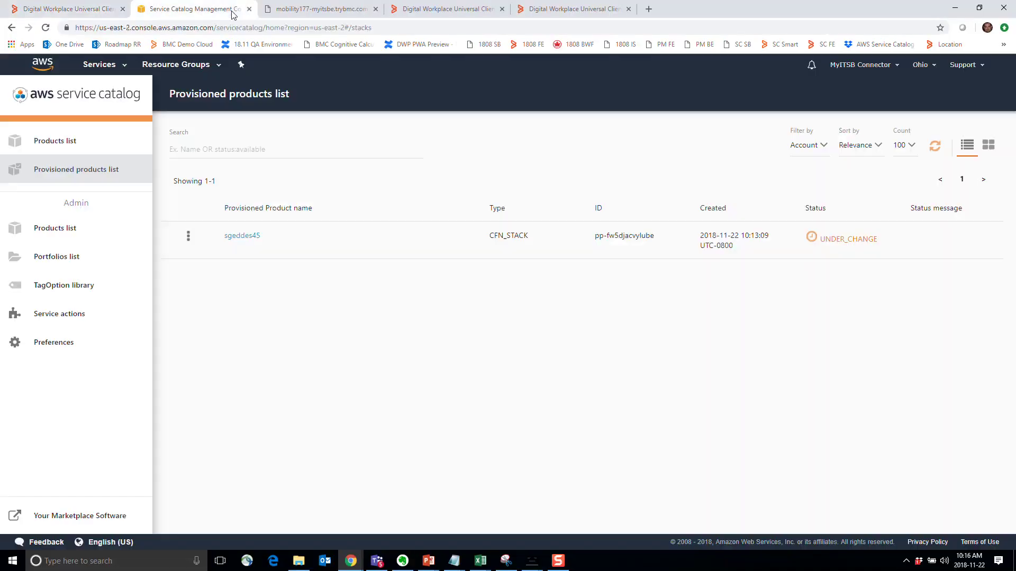
{"action": "left_click", "coordinate": [935, 150]}
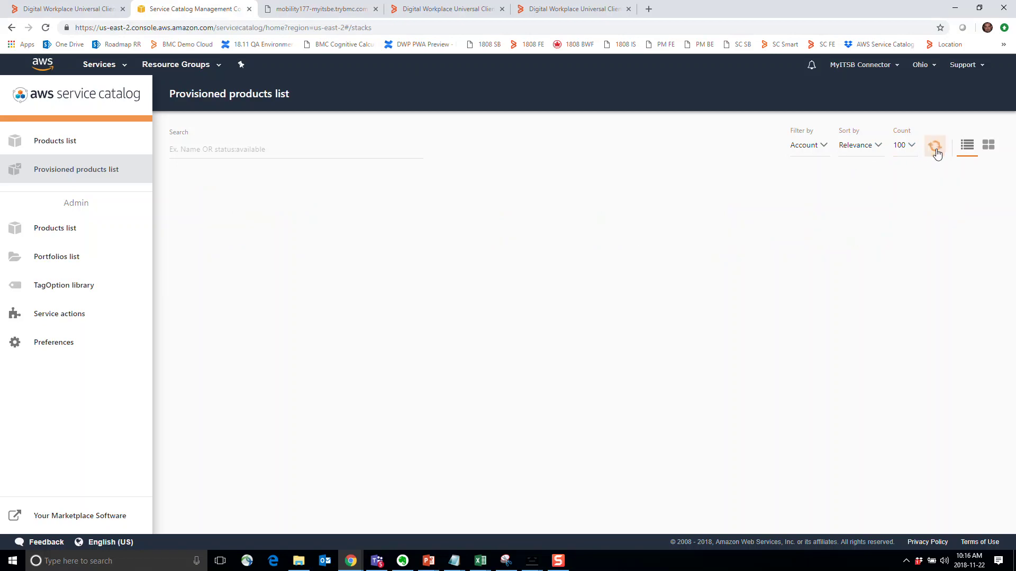
{"action": "left_click", "coordinate": [935, 150]}
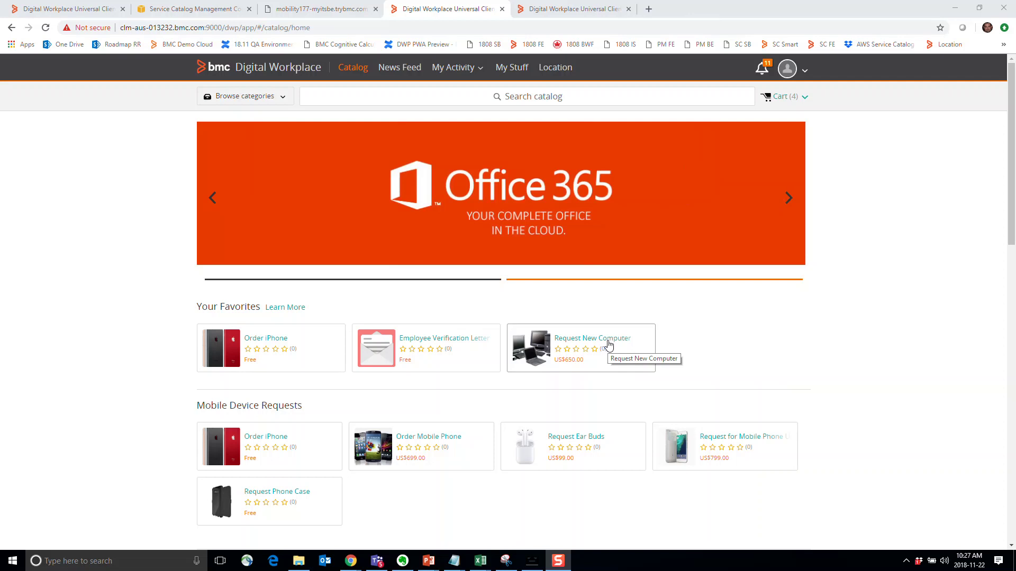
Open the Request New Computer item and add two colleagues to the people it is requested for
{"action": "left_click", "coordinate": [609, 344]}
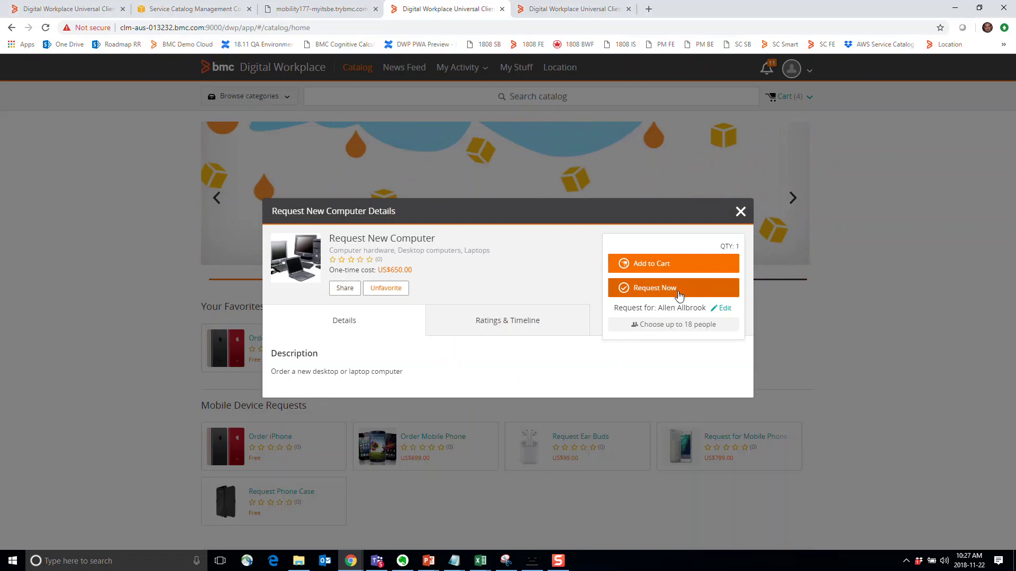
{"action": "left_click", "coordinate": [725, 308]}
{"action": "left_click", "coordinate": [667, 342]}
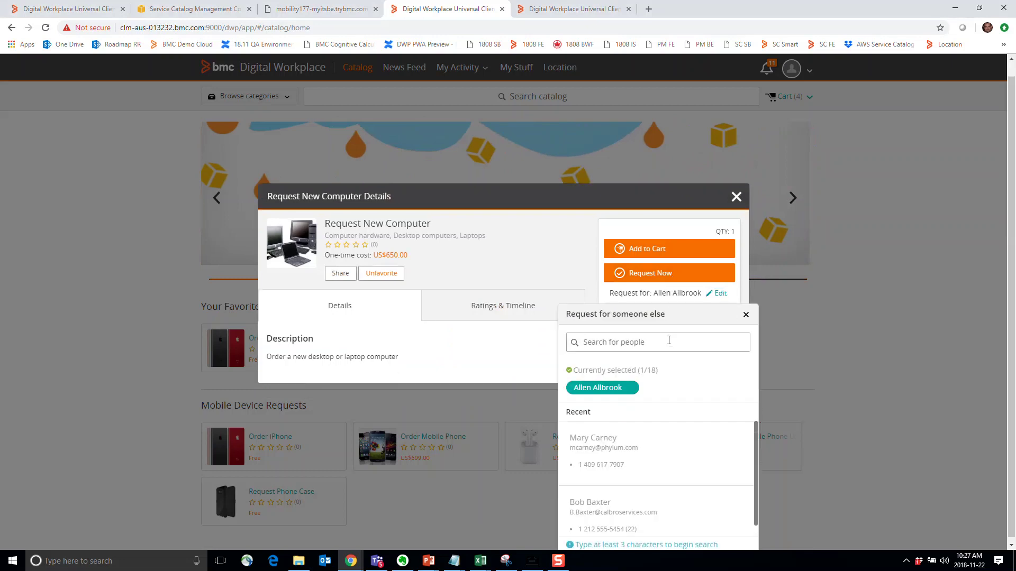
{"action": "type", "text": "mary"}
{"action": "left_click", "coordinate": [637, 443]}
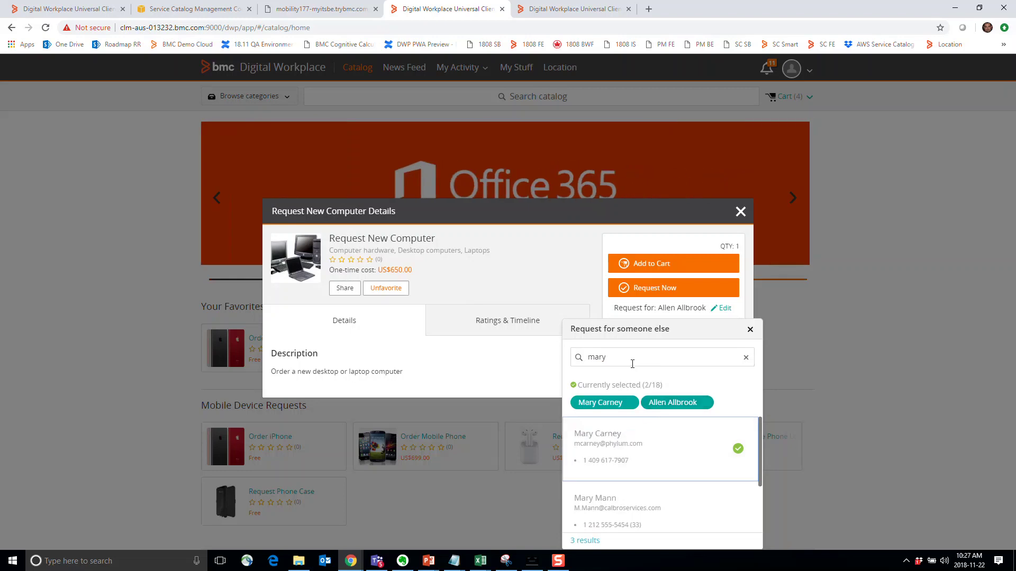
{"action": "left_click", "coordinate": [745, 358]}
{"action": "type", "text": "Bi"}
{"action": "type", "text": "ob"}
{"action": "left_click", "coordinate": [641, 456]}
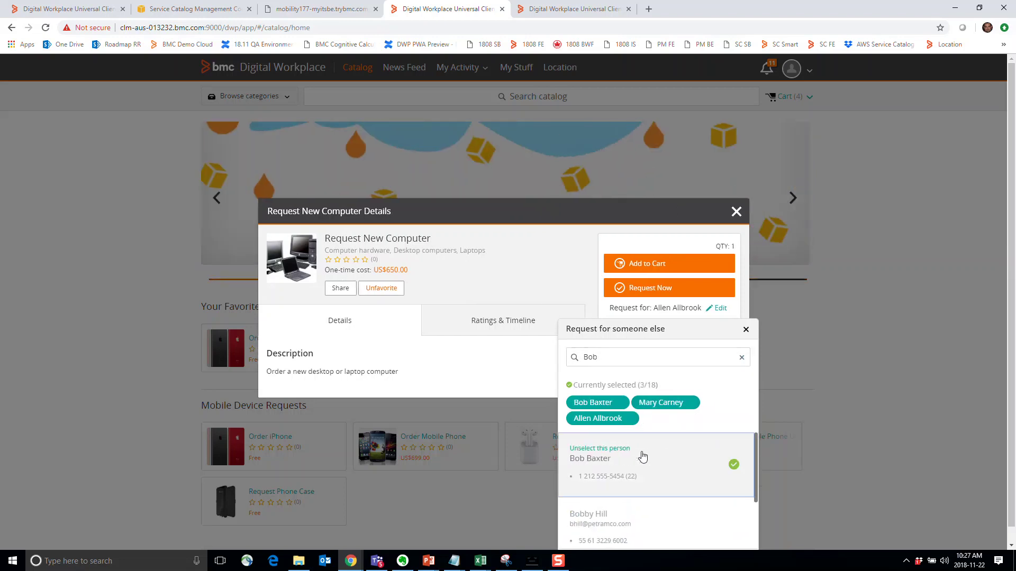
Start checkout for the new computer request and enter "onboarding" as the reason
{"action": "left_click", "coordinate": [695, 292]}
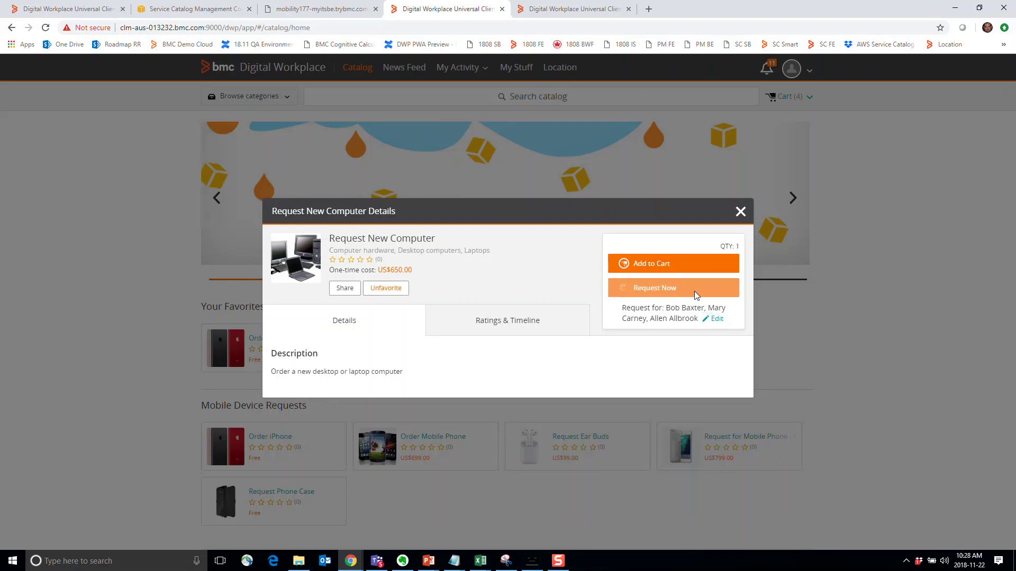
{"action": "left_click", "coordinate": [695, 292]}
{"action": "left_click", "coordinate": [426, 333]}
{"action": "type", "text": "oin"}
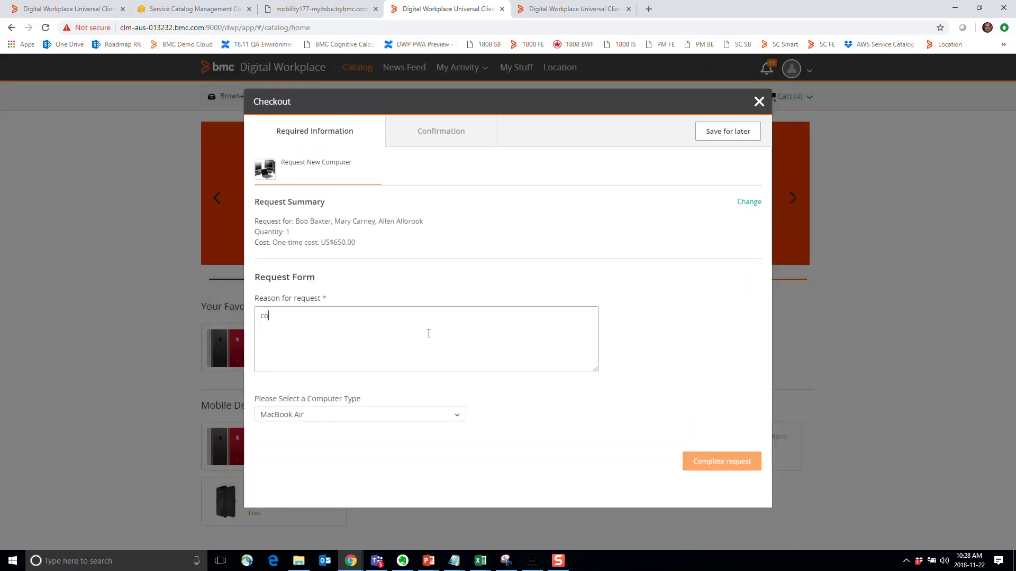
{"action": "key", "text": "BackSpace"}
{"action": "key", "text": "BackSpace"}
{"action": "key", "text": "BackSpace"}
{"action": "type", "text": "onboar"}
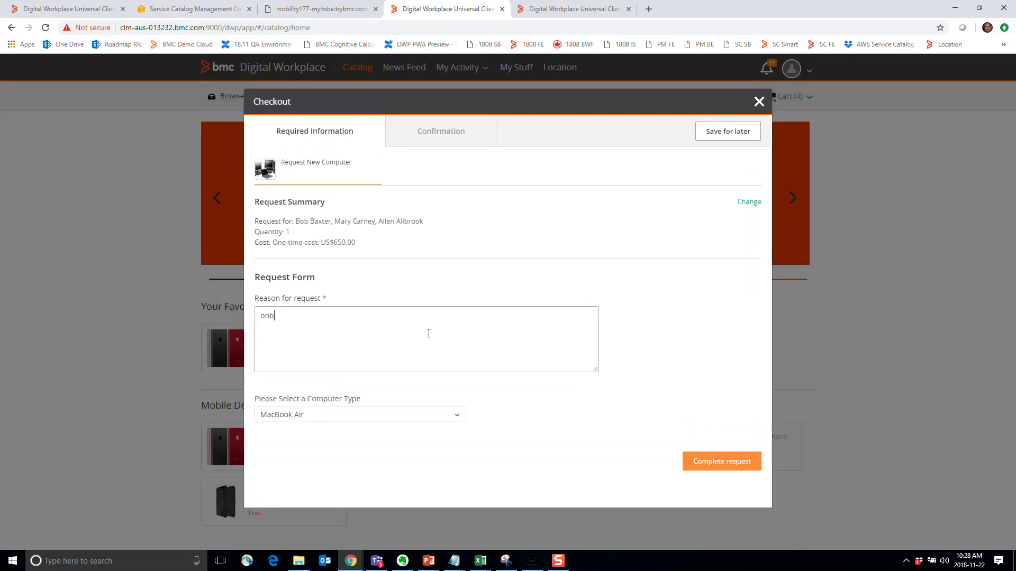
{"action": "key", "text": "BackSpace"}
{"action": "key", "text": "BackSpace"}
{"action": "type", "text": "arding"}
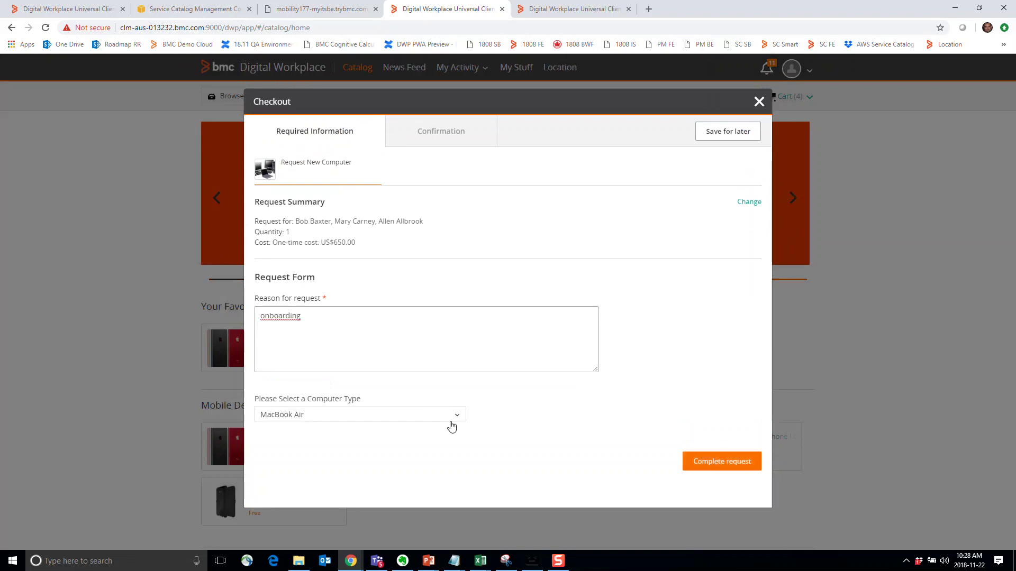
Select MacBook Air as the computer type and complete the request
{"action": "left_click", "coordinate": [453, 421]}
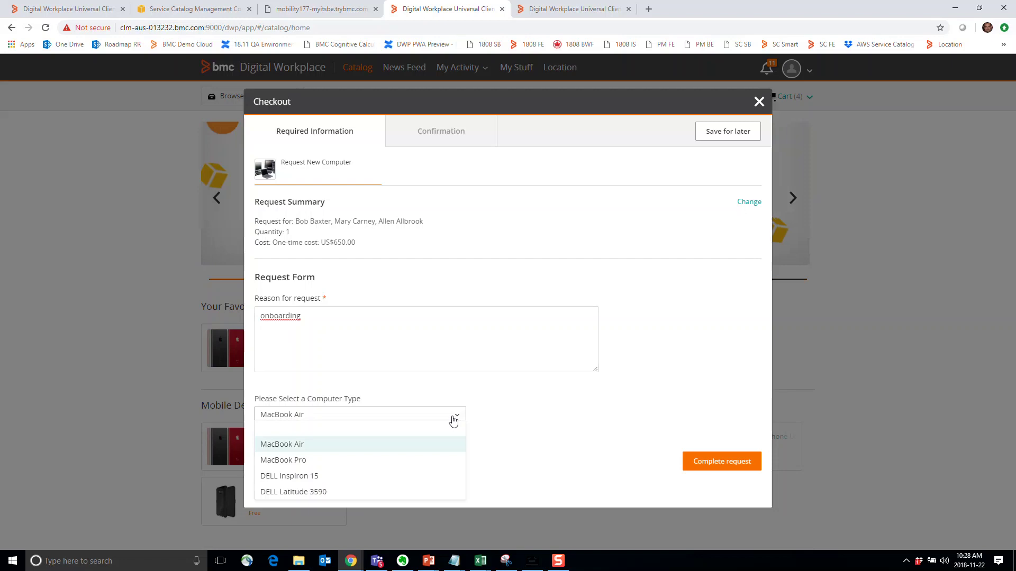
{"action": "left_click", "coordinate": [418, 445]}
{"action": "left_click", "coordinate": [705, 467]}
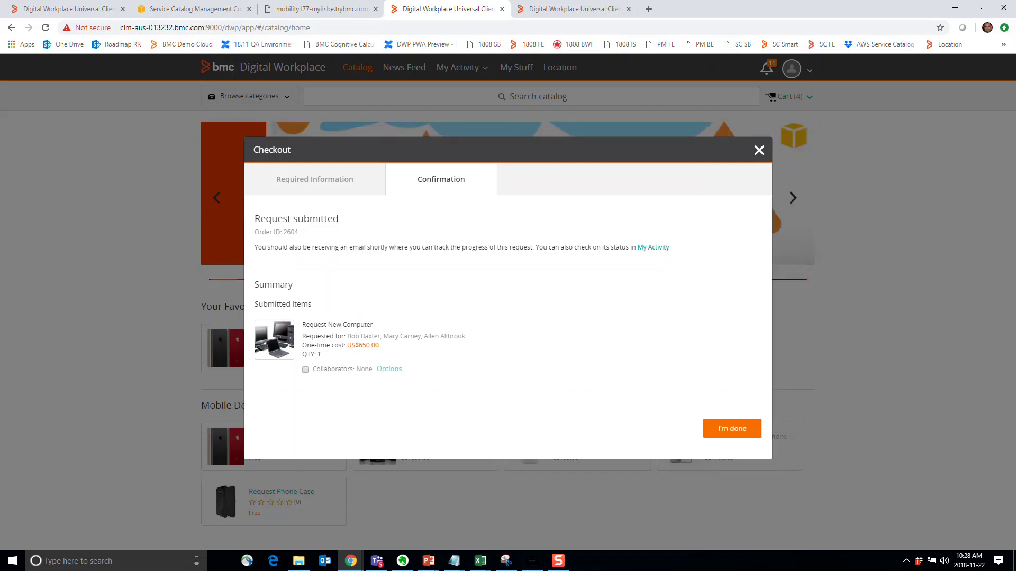
Bring up the other recipient's browser window, maximize it, and refresh the My Activity timeline
{"action": "left_click_drag", "start_coordinate": [1015, 69], "coordinate": [482, 158]}
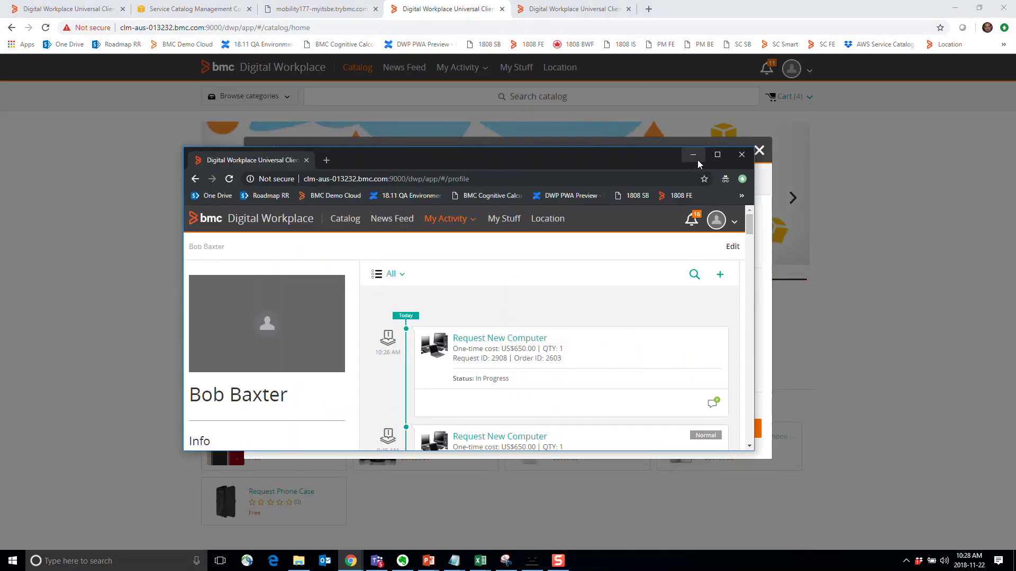
{"action": "left_click", "coordinate": [722, 154]}
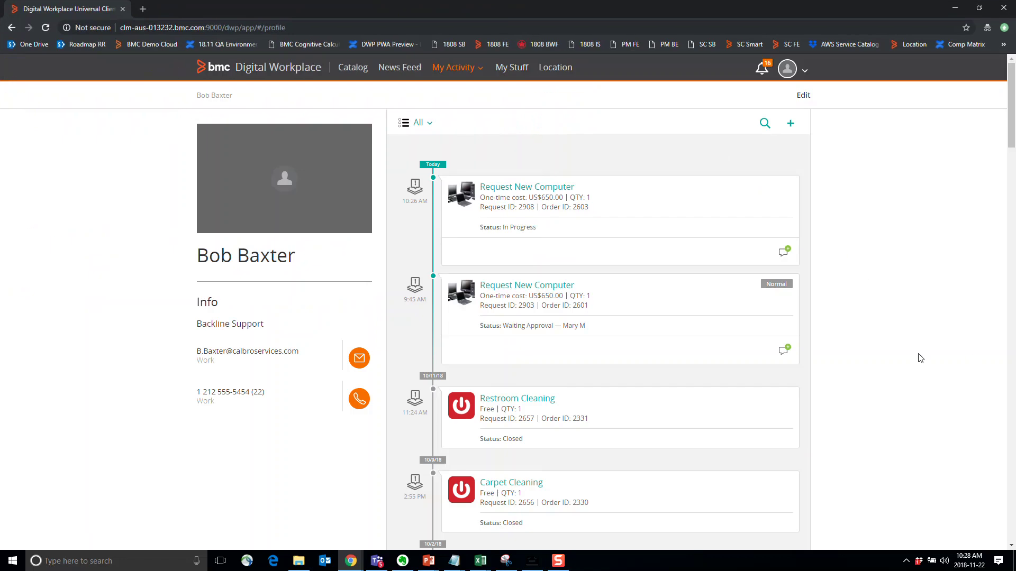
{"action": "key", "text": "F5"}
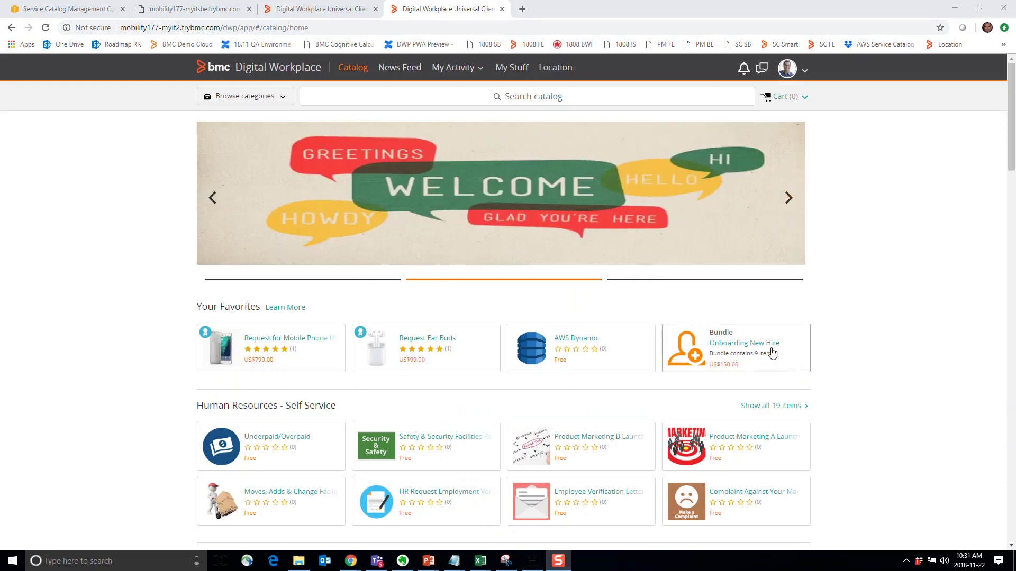
Open the Onboarding New Hire bundle and review its included and optional items and its description
{"action": "left_click", "coordinate": [766, 346]}
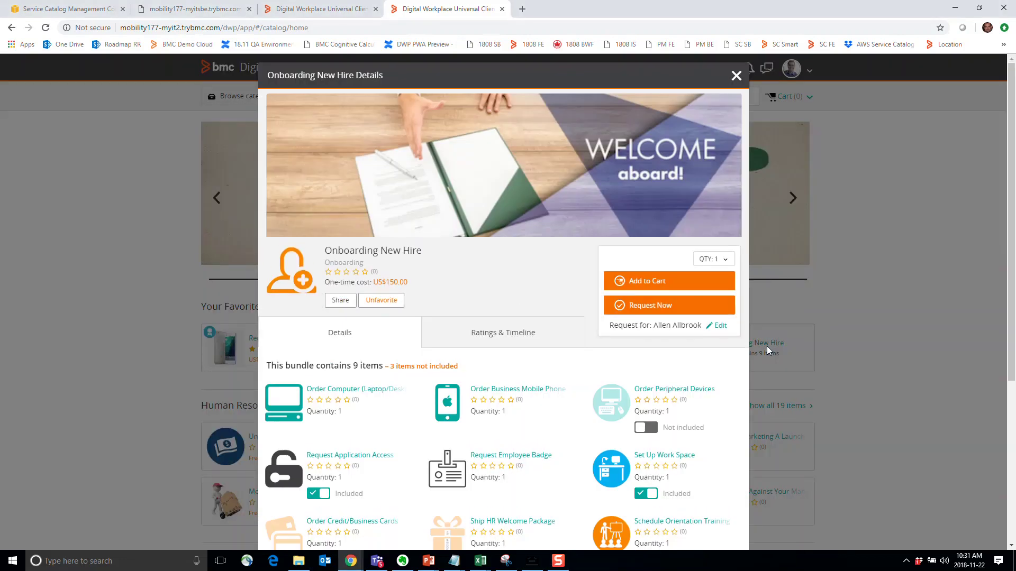
{"action": "scroll", "coordinate": [782, 377], "scroll_direction": "down", "scroll_amount": 1}
{"action": "scroll", "coordinate": [782, 377], "scroll_direction": "down", "scroll_amount": 1}
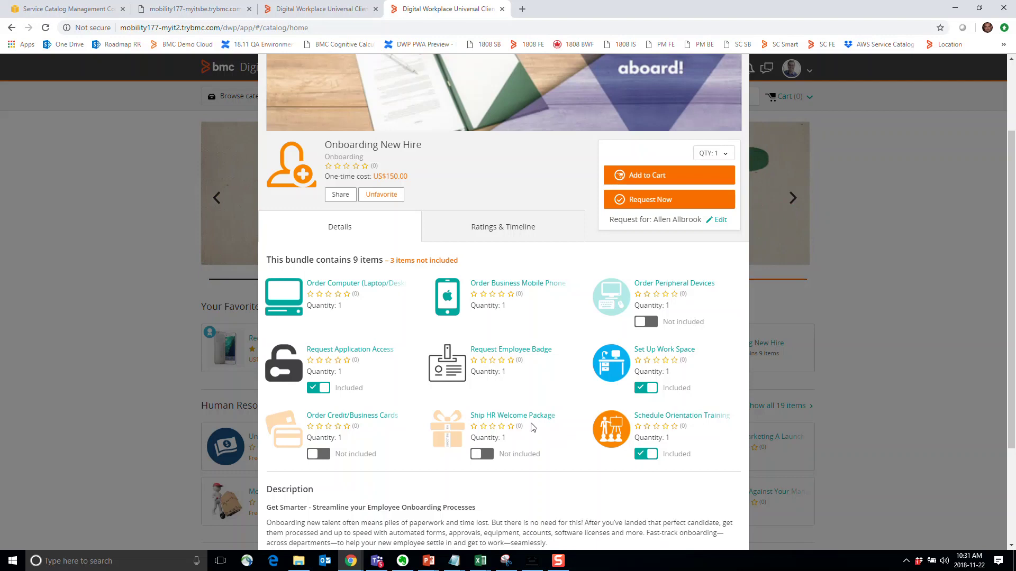
{"action": "scroll", "coordinate": [531, 428], "scroll_direction": "down", "scroll_amount": 3}
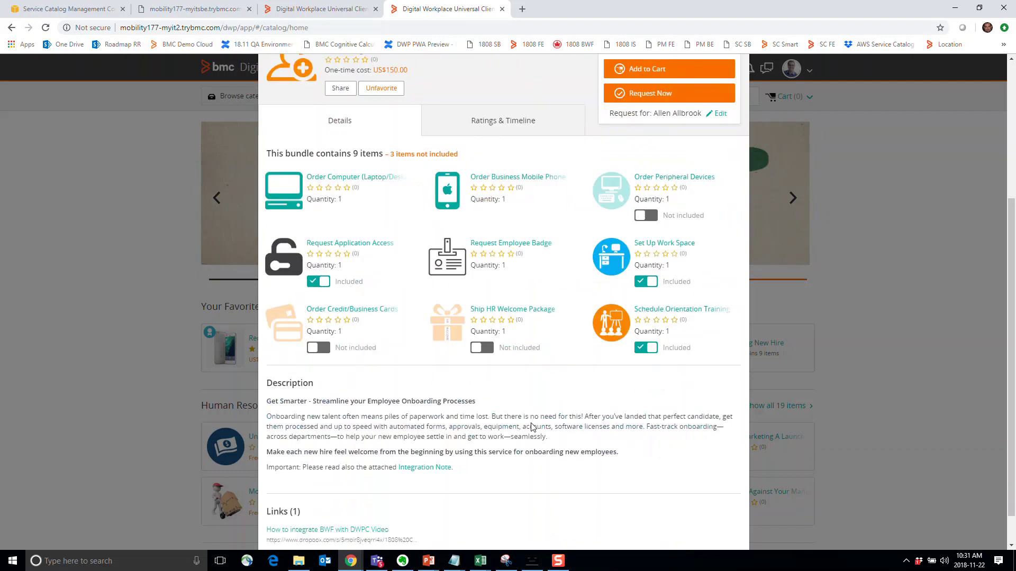
{"action": "scroll", "coordinate": [531, 427], "scroll_direction": "up", "scroll_amount": 4}
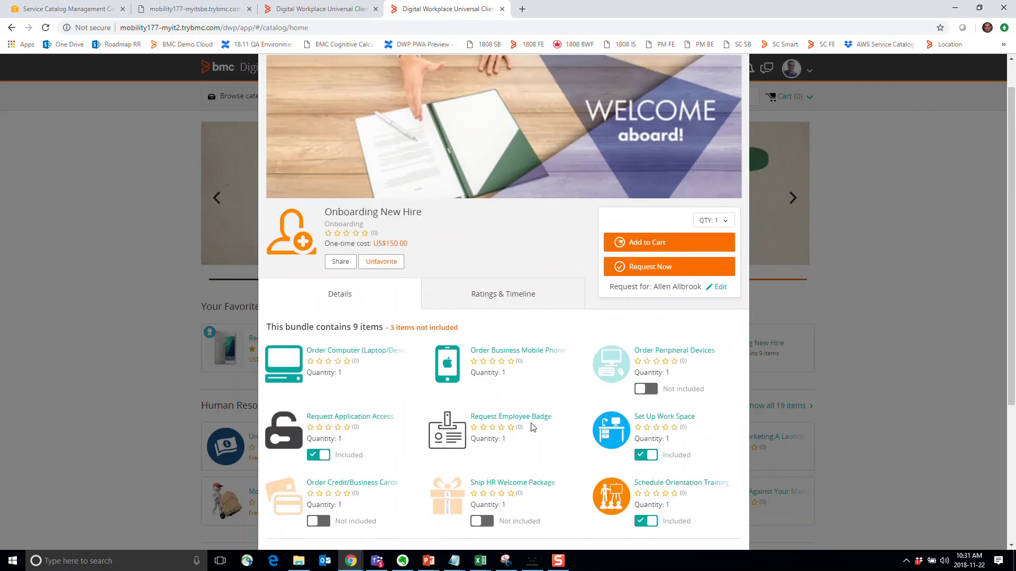
{"action": "scroll", "coordinate": [532, 428], "scroll_direction": "down", "scroll_amount": 1}
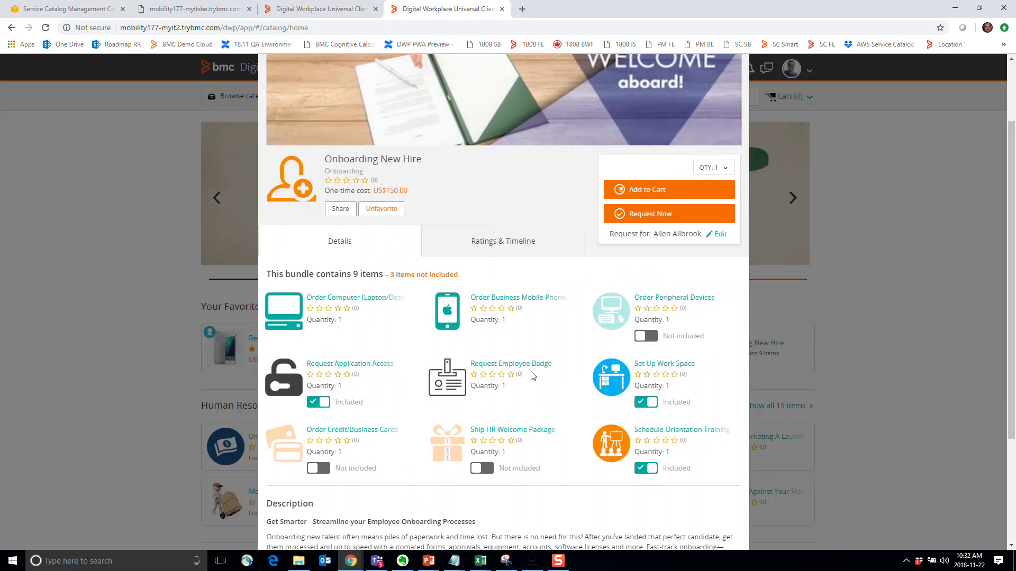
{"action": "scroll", "coordinate": [531, 375], "scroll_direction": "up", "scroll_amount": 2}
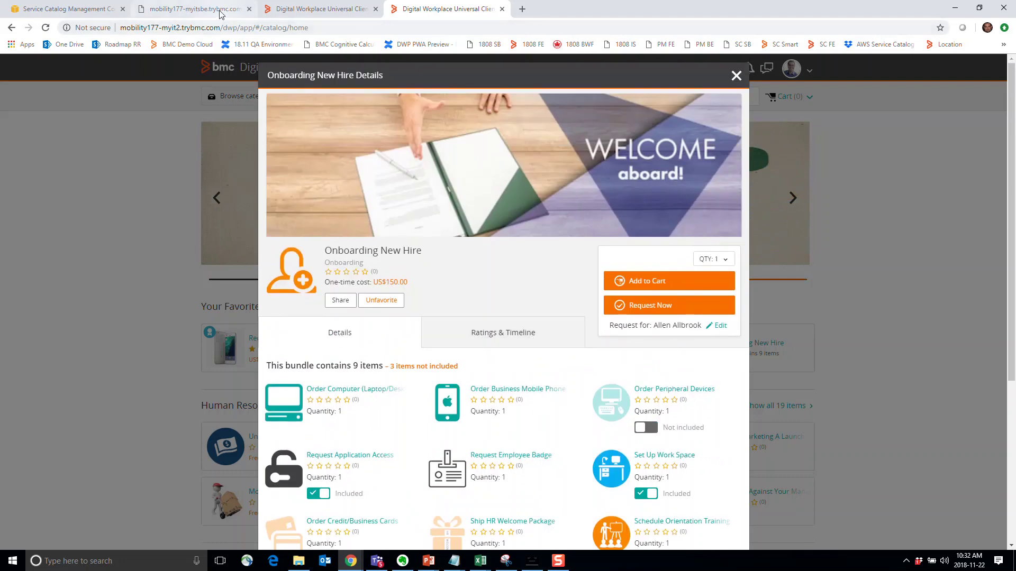
Switch to Digital Workplace Catalog, search the services for "onboarding", and open the Onboarding New Hire bundle's options
{"action": "left_click", "coordinate": [201, 9]}
{"action": "left_click", "coordinate": [904, 201]}
{"action": "type", "text": "onb"}
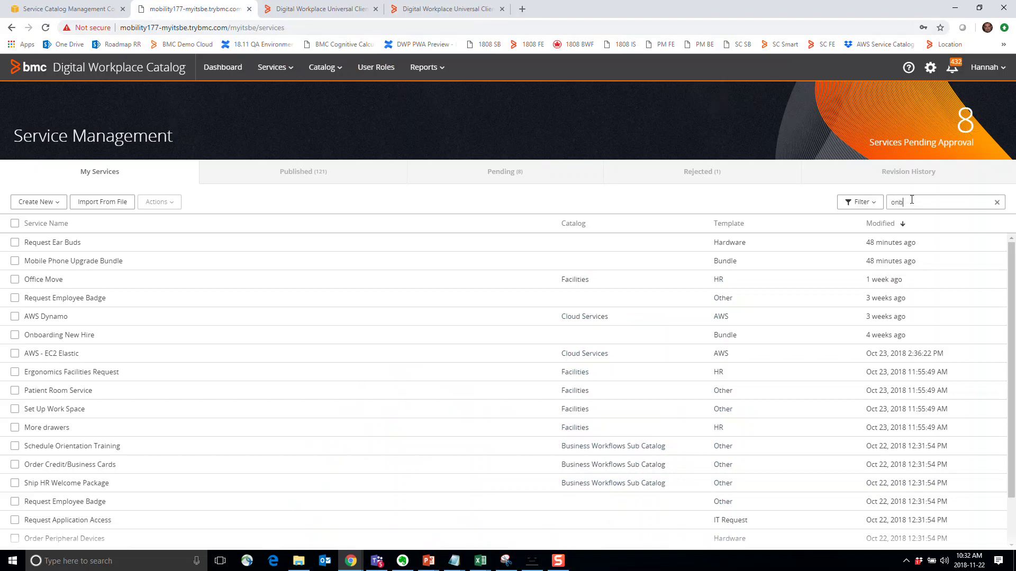
{"action": "type", "text": "oarding"}
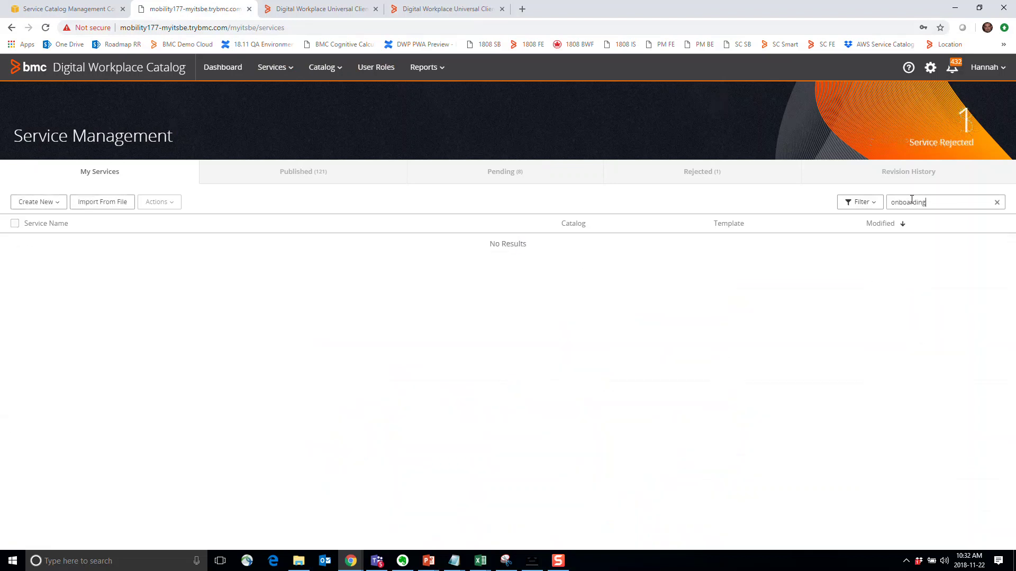
{"action": "left_click", "coordinate": [159, 242]}
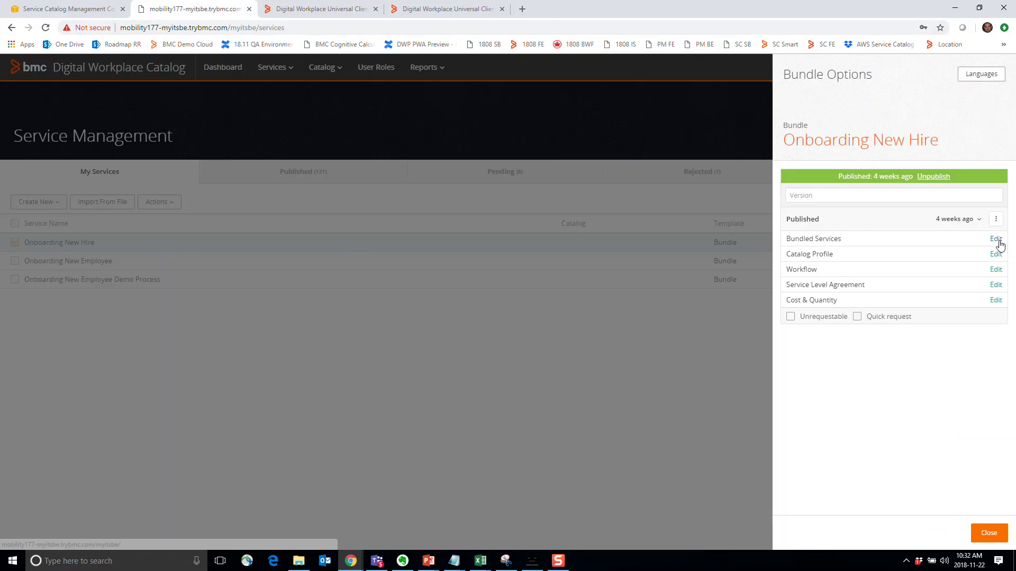
Review the Onboarding New Hire bundle's bundled services and workflow sequence, and close its options without saving
{"action": "left_click", "coordinate": [996, 240]}
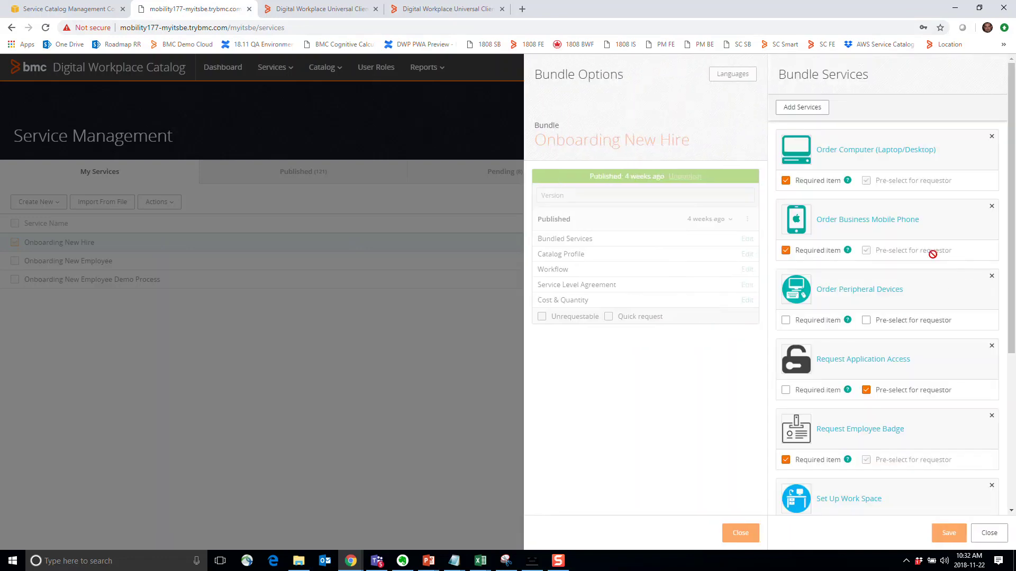
{"action": "left_click", "coordinate": [989, 534]}
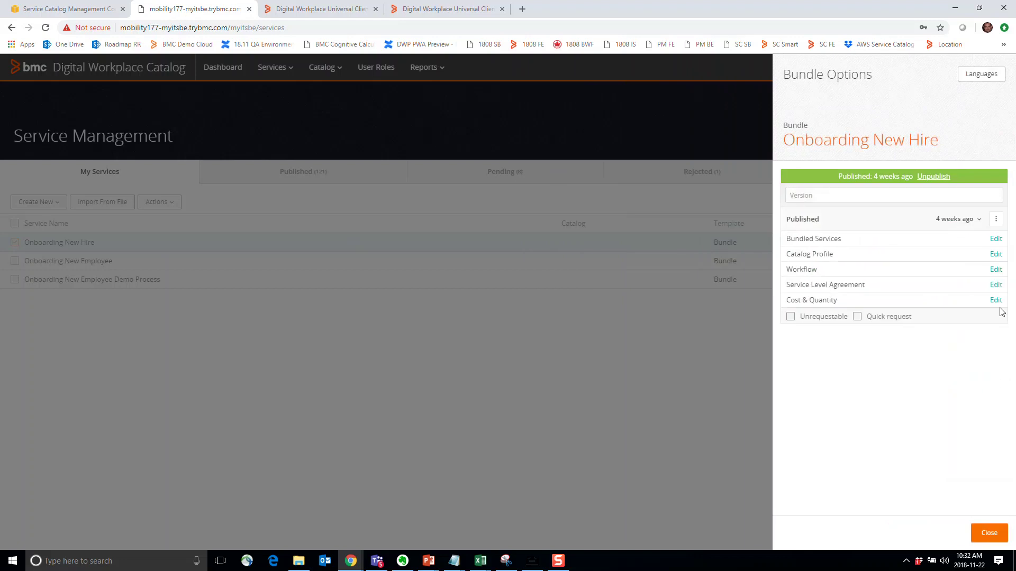
{"action": "left_click", "coordinate": [996, 270]}
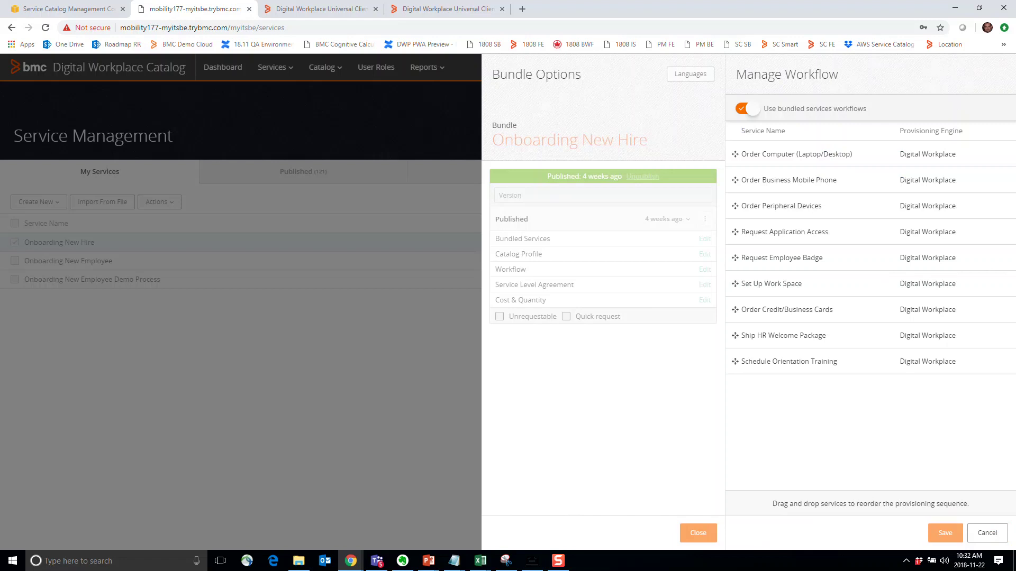
{"action": "left_click", "coordinate": [987, 534]}
{"action": "left_click", "coordinate": [993, 543]}
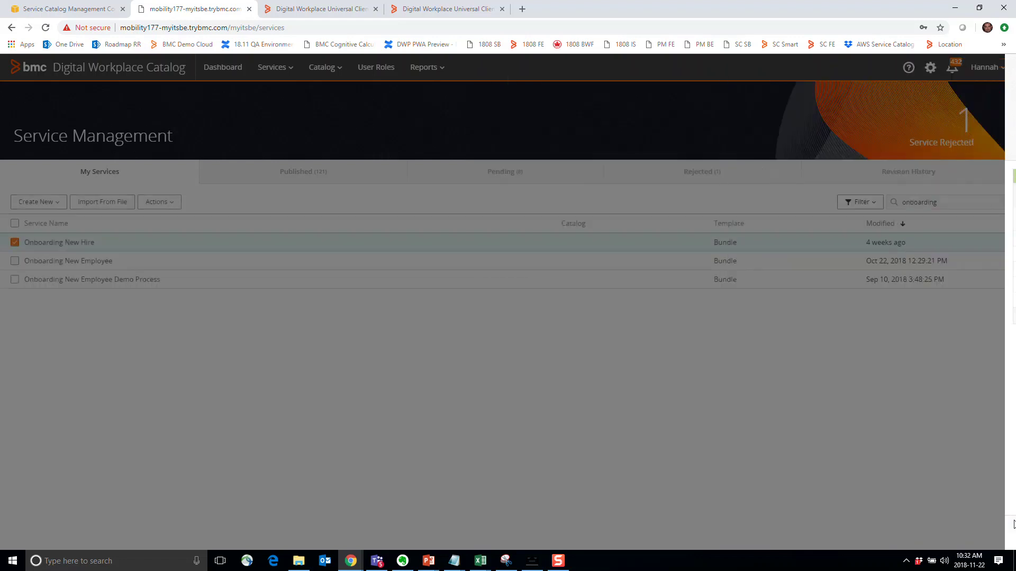
Open the Onboarding New Employee bundle's workflow settings and open its Onboarding New Employee Demo Process workflow for editing
{"action": "left_click", "coordinate": [100, 266]}
{"action": "left_click", "coordinate": [101, 266]}
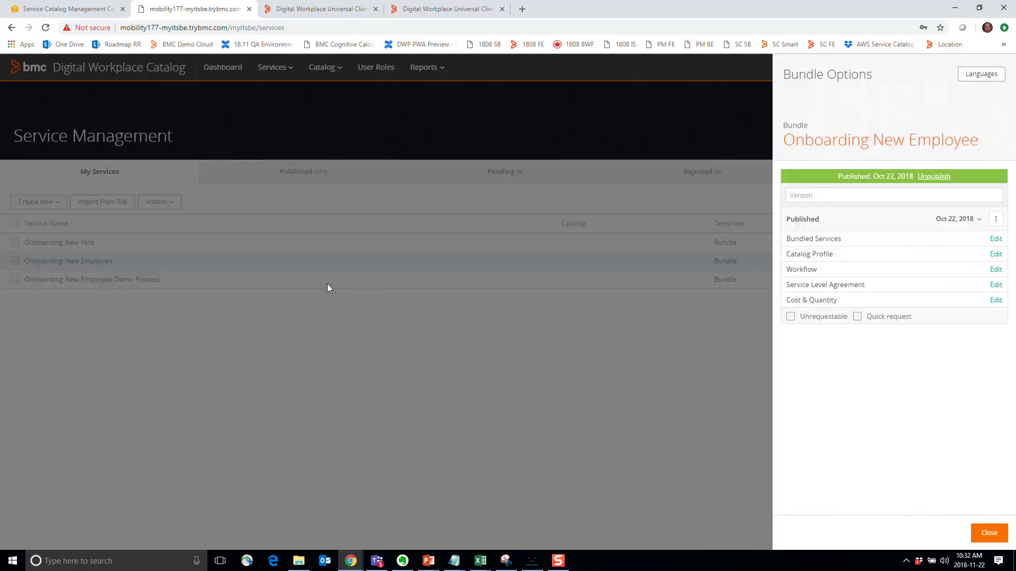
{"action": "left_click", "coordinate": [996, 270]}
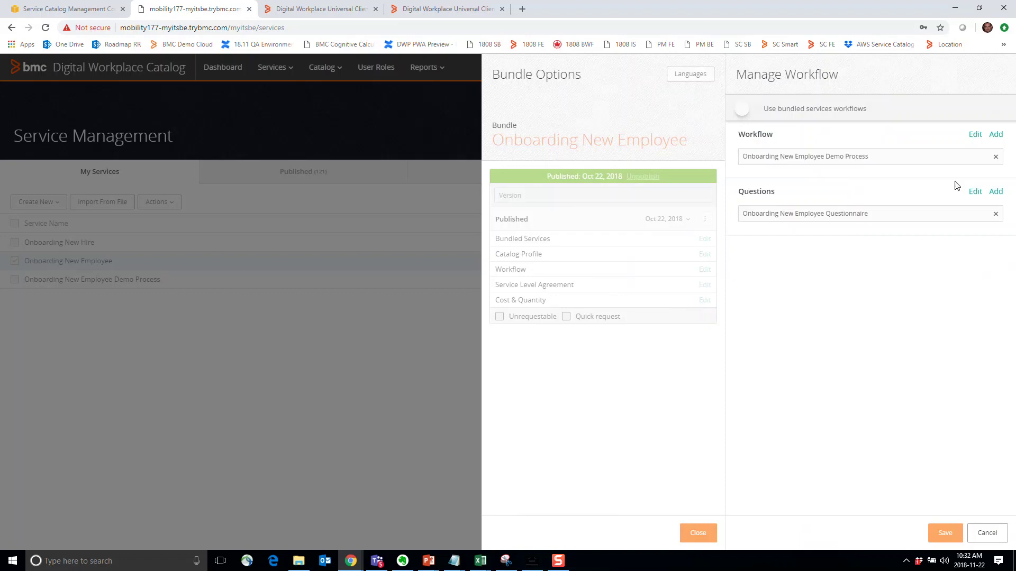
{"action": "left_click", "coordinate": [976, 136]}
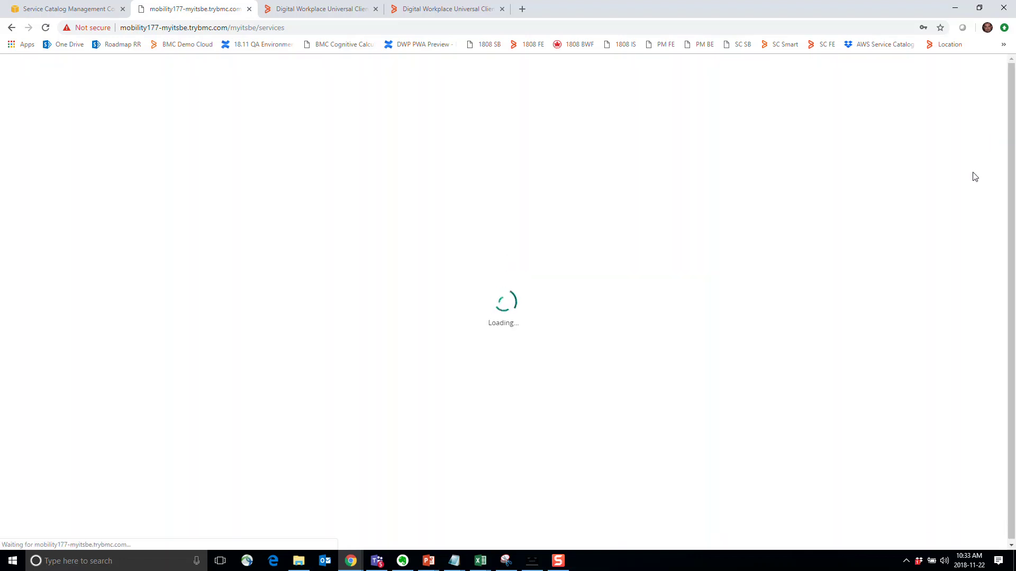
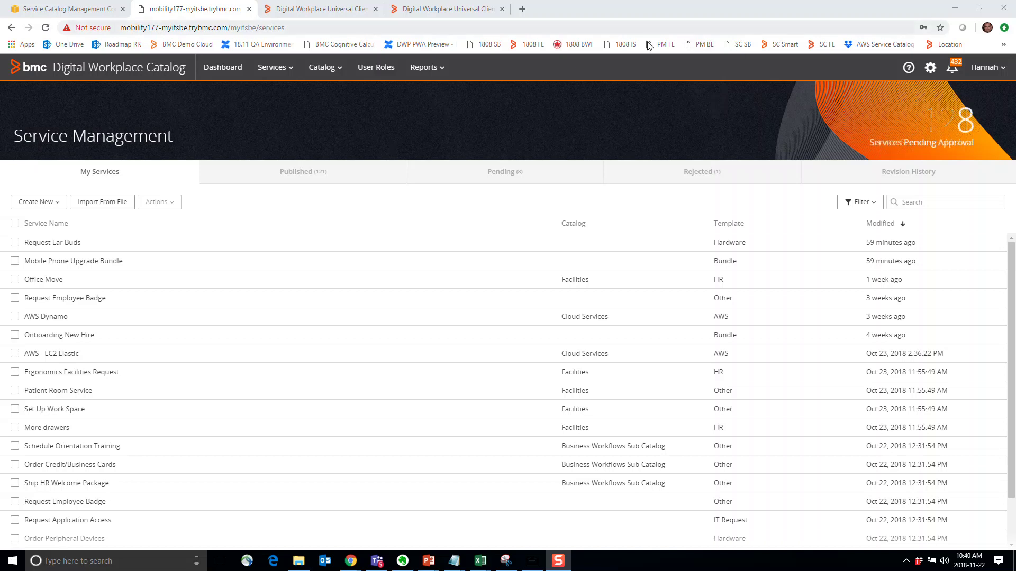
Open the Cloud Services sub-catalog, examine which bundles and services can be added, and close it without adding any
{"action": "left_click", "coordinate": [341, 73]}
{"action": "left_click", "coordinate": [334, 114]}
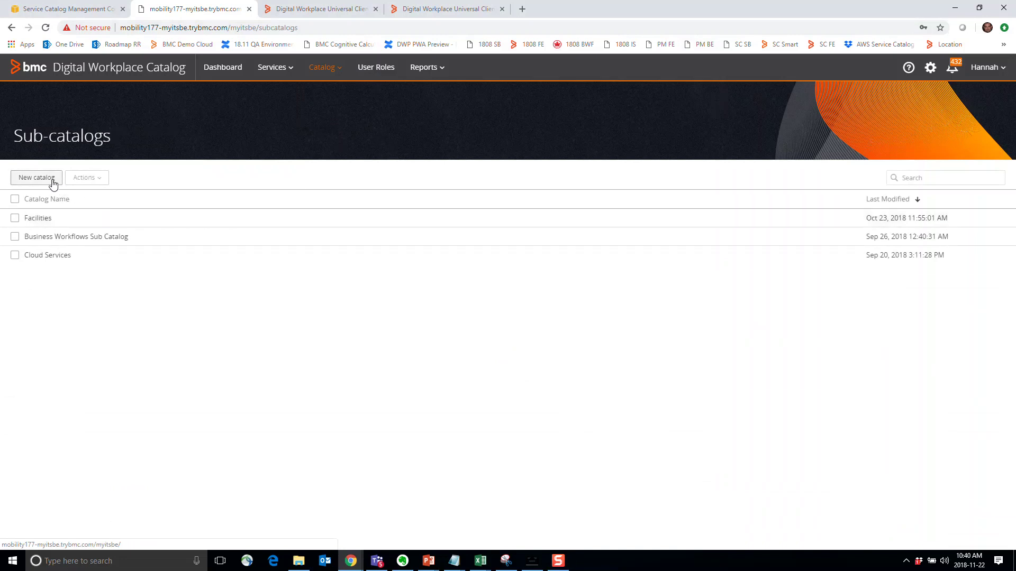
{"action": "left_click", "coordinate": [73, 257]}
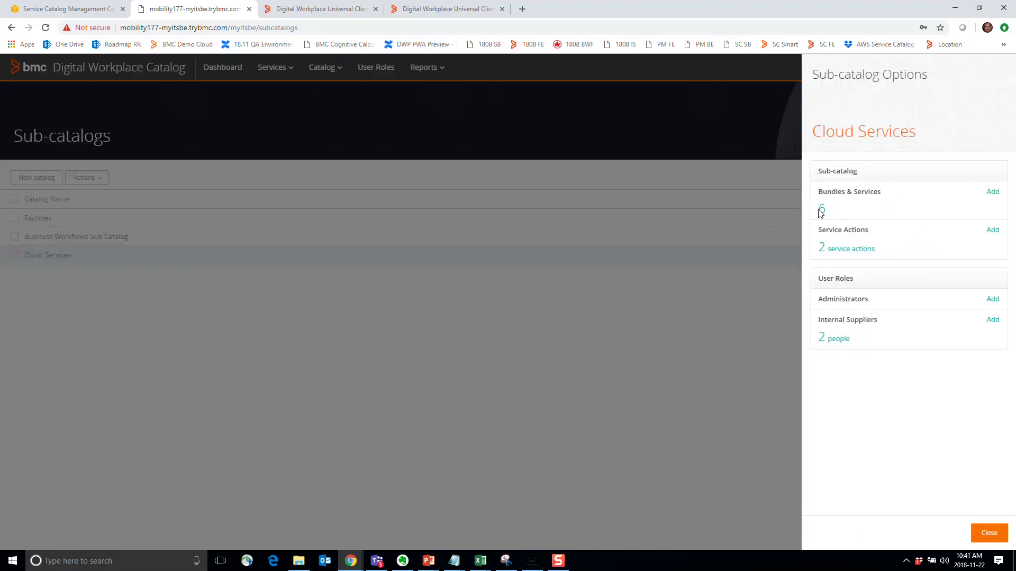
{"action": "left_click", "coordinate": [993, 193]}
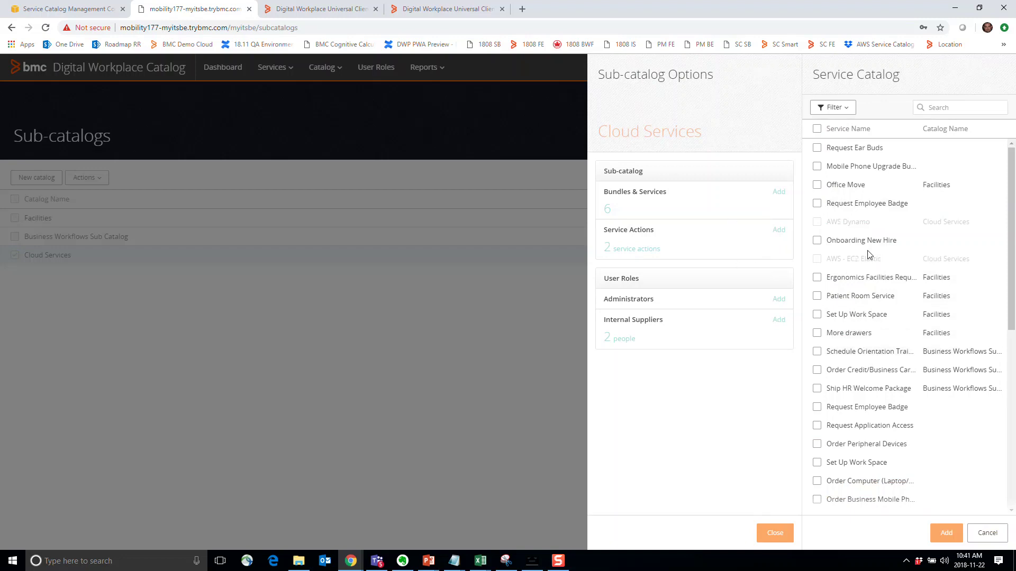
{"action": "scroll", "coordinate": [879, 259], "scroll_direction": "down", "scroll_amount": 3}
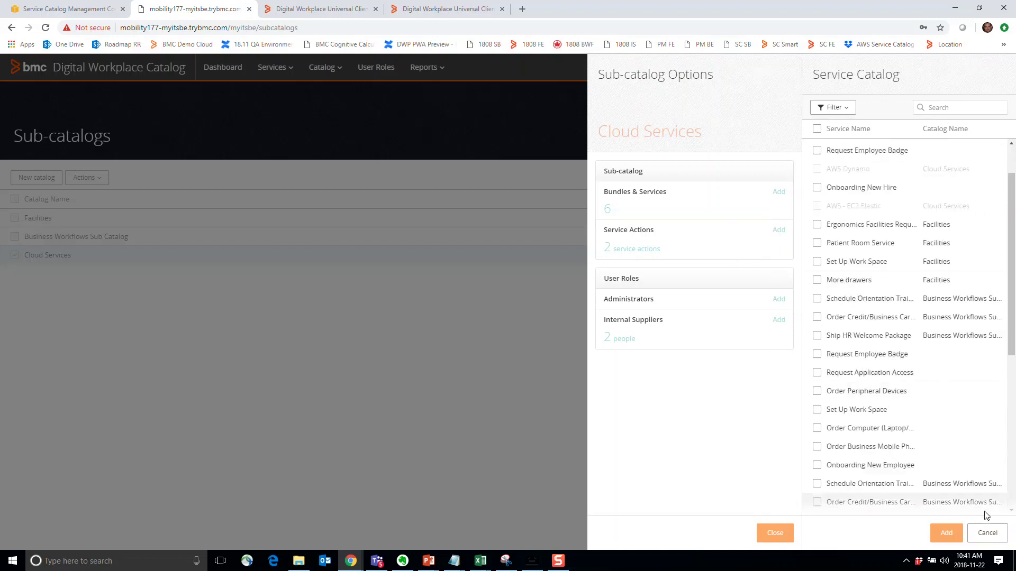
{"action": "left_click", "coordinate": [987, 533]}
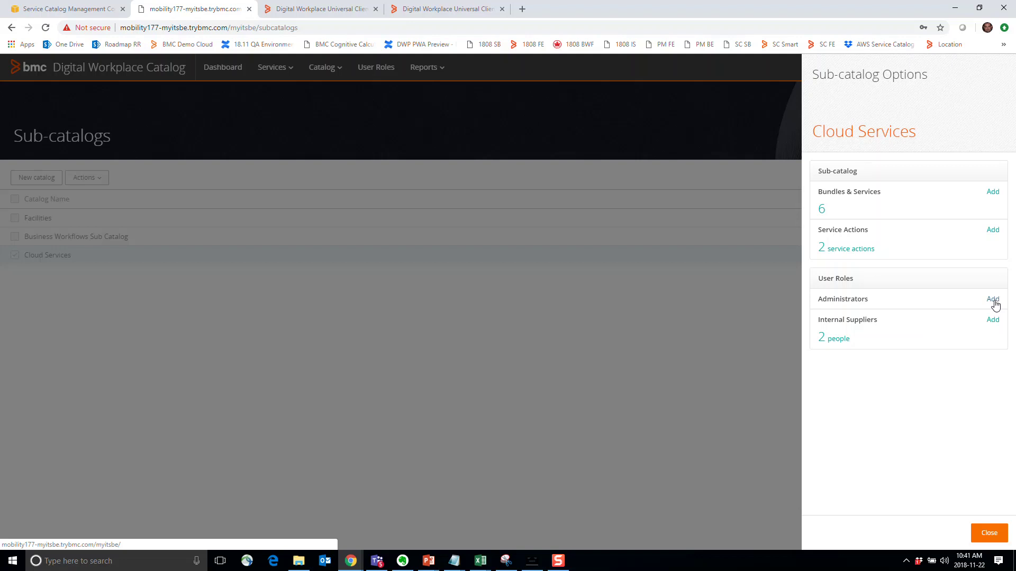
{"action": "left_click", "coordinate": [987, 533]}
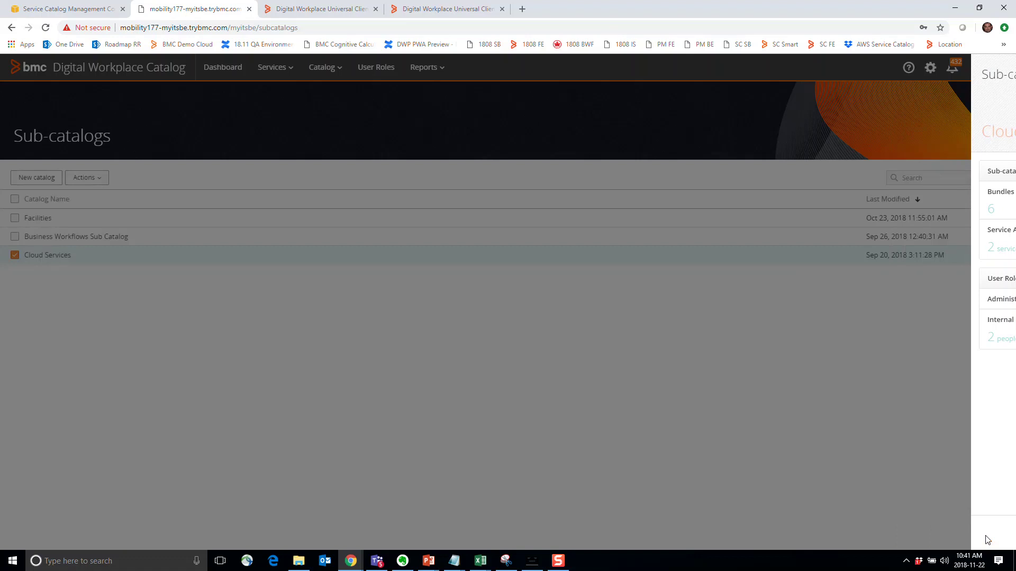
Bring up the internal supplier's Digital Workplace Catalog window, maximize it, and list this month's service requests
{"action": "left_click_drag", "start_coordinate": [1015, 47], "coordinate": [451, 102]}
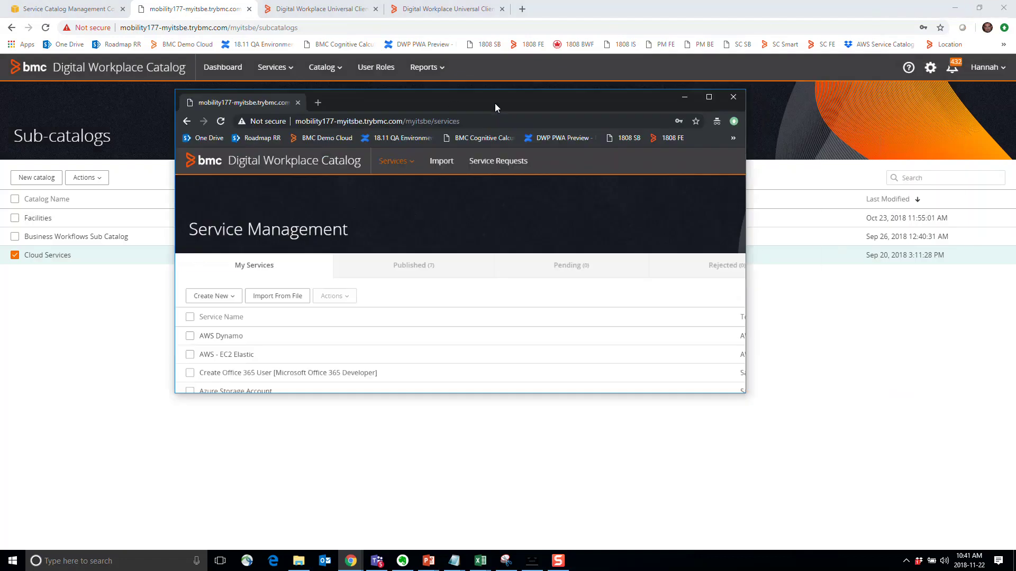
{"action": "left_click", "coordinate": [710, 97]}
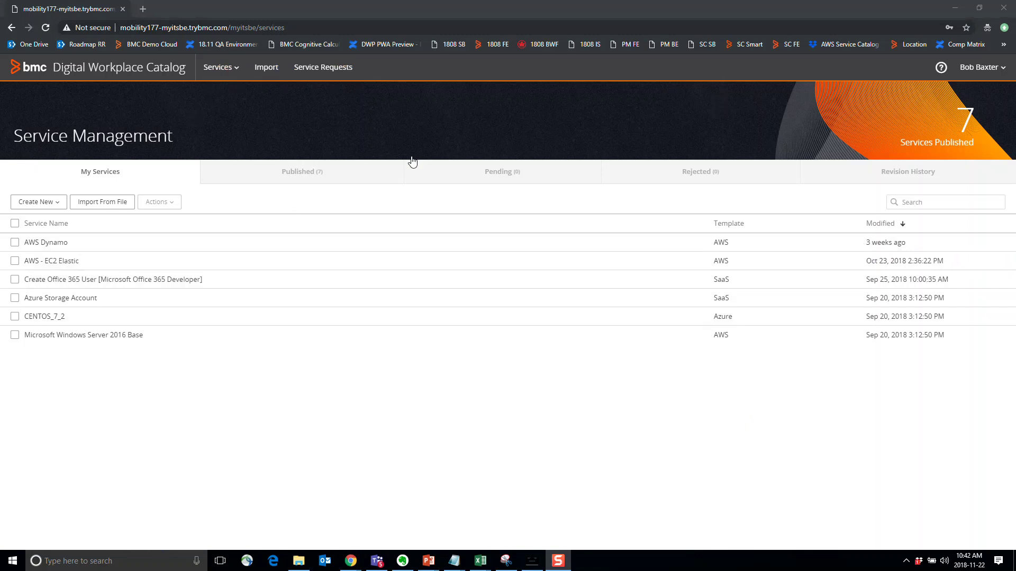
{"action": "left_click", "coordinate": [341, 74]}
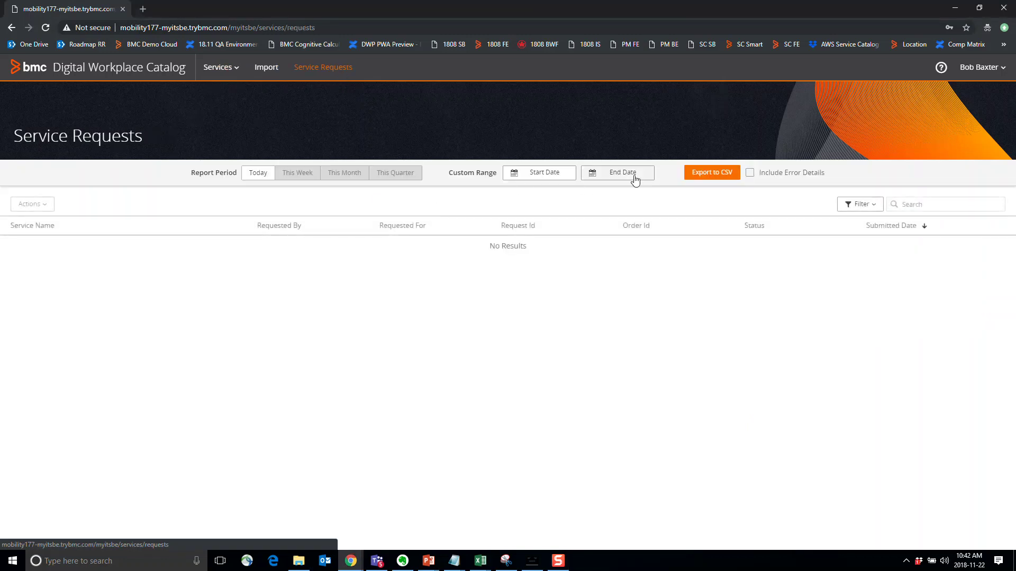
{"action": "left_click", "coordinate": [350, 175]}
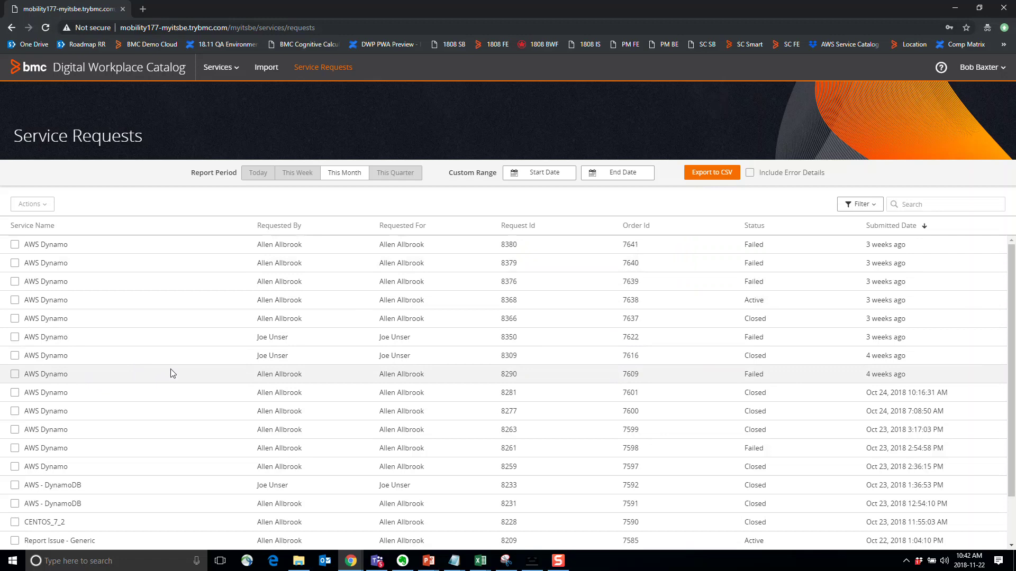
{"action": "scroll", "coordinate": [172, 375], "scroll_direction": "down", "scroll_amount": 1}
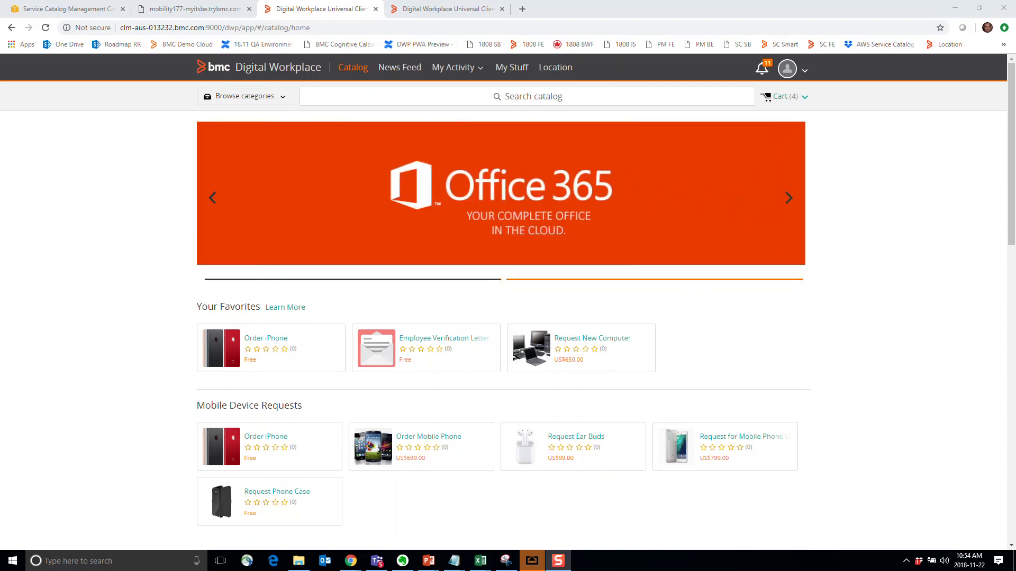
Submit a Request New Computer order with "test" as the reason and MacBook Air as the computer type
{"action": "left_click", "coordinate": [611, 343]}
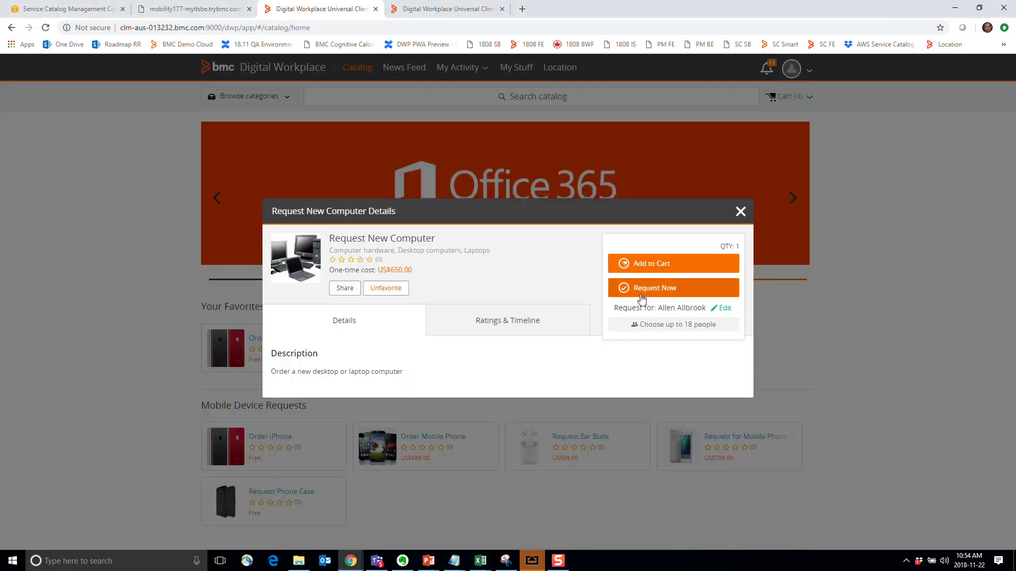
{"action": "left_click", "coordinate": [646, 293]}
{"action": "left_click", "coordinate": [389, 328]}
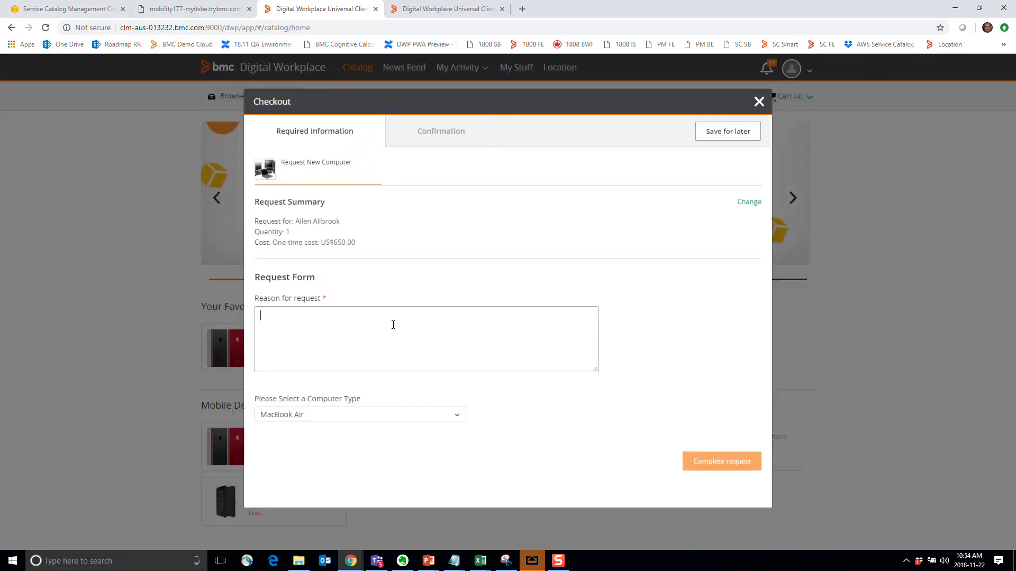
{"action": "type", "text": "test"}
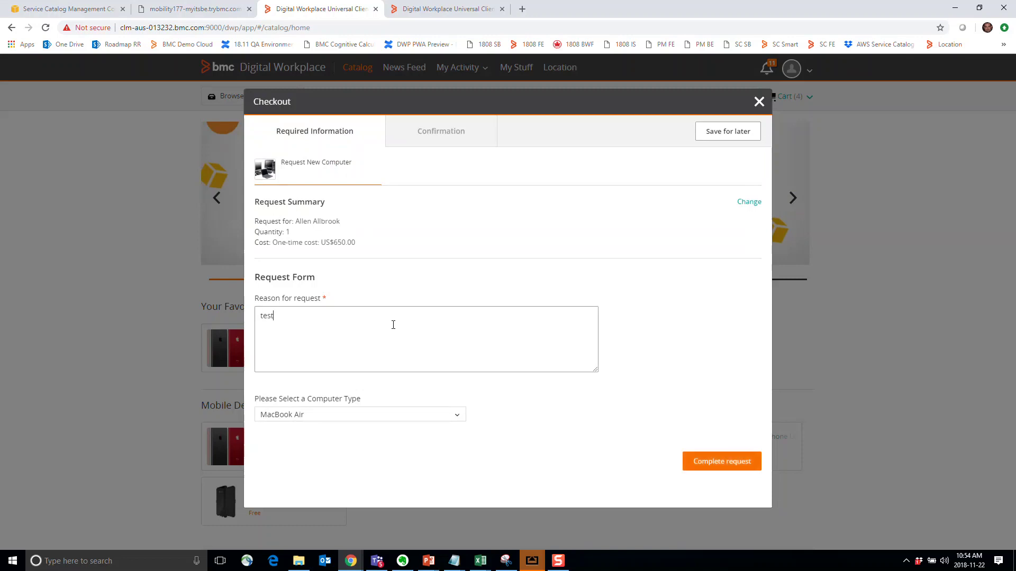
{"action": "left_click", "coordinate": [700, 461]}
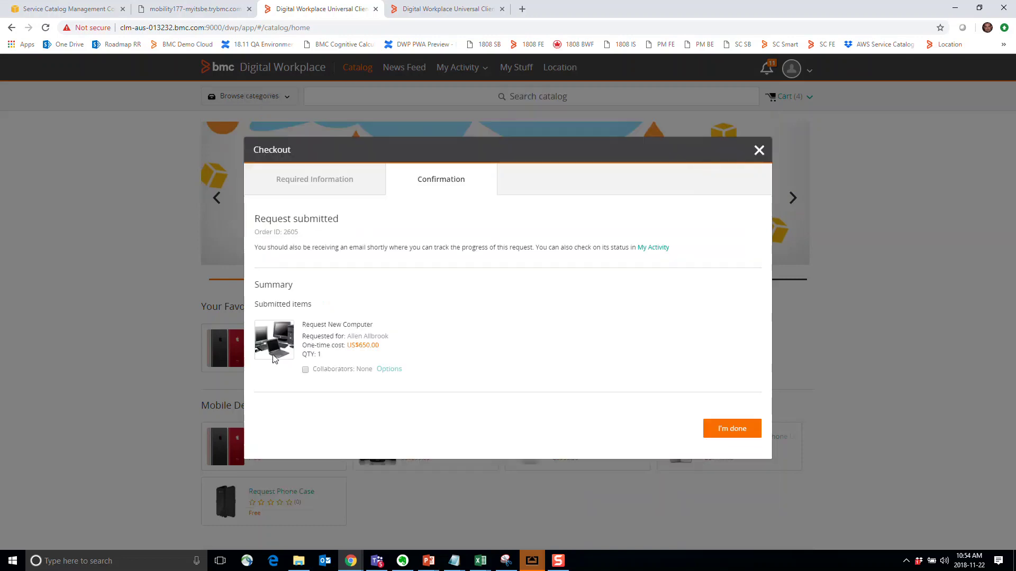
Enable collaborators on the submitted Request New Computer item and search for and select the first collaborator
{"action": "left_click", "coordinate": [305, 370]}
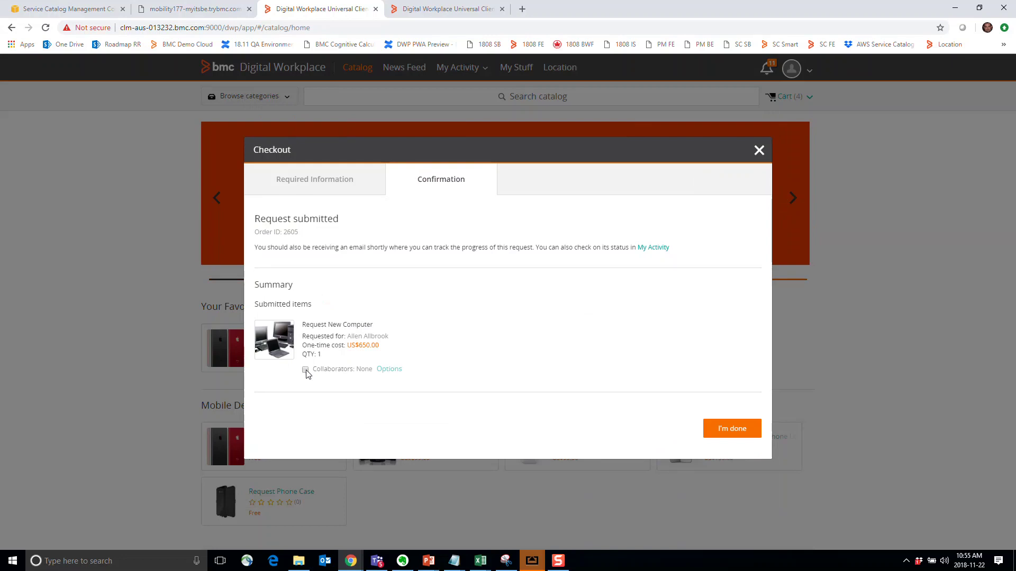
{"action": "left_click", "coordinate": [382, 370]}
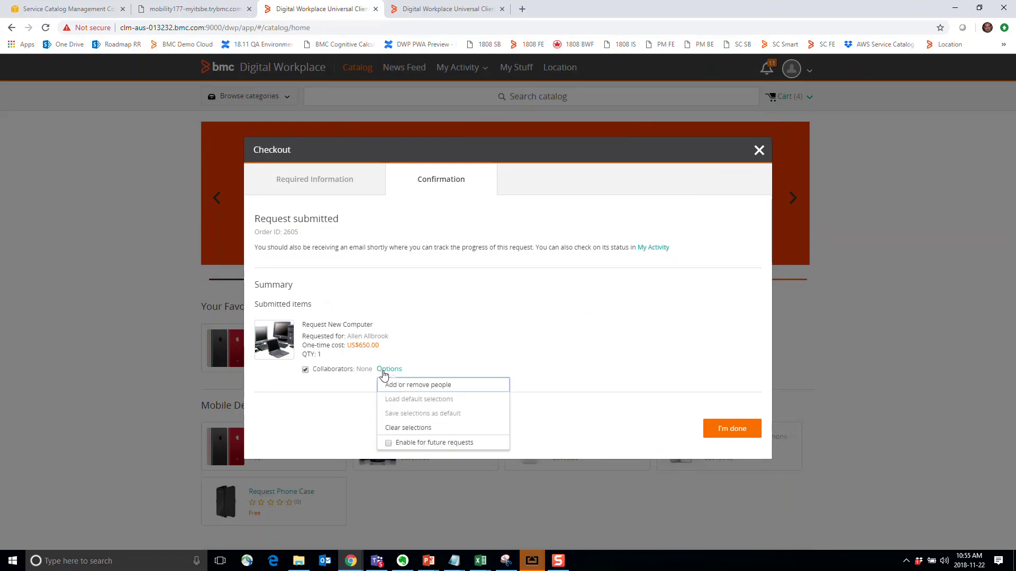
{"action": "left_click", "coordinate": [421, 392]}
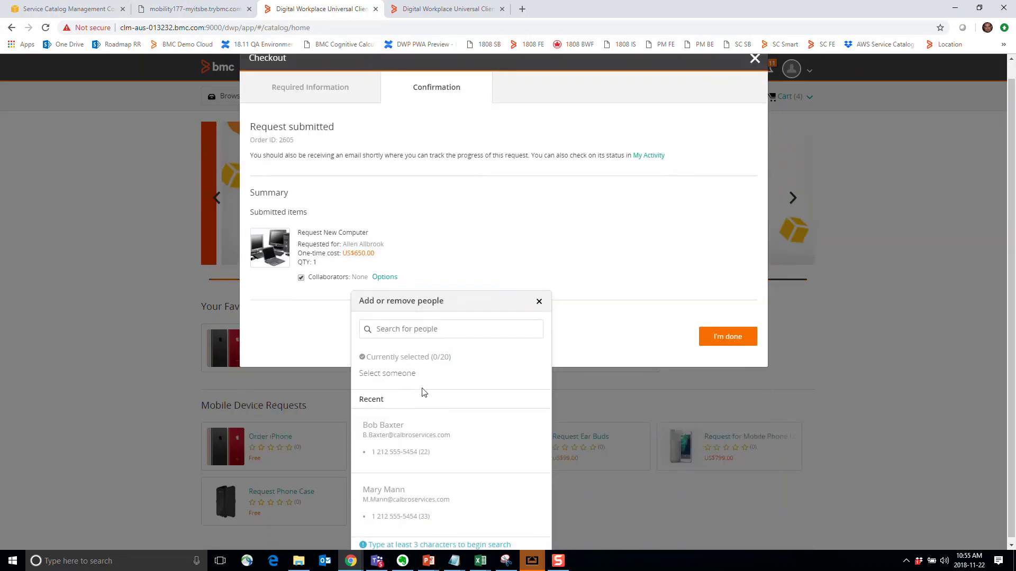
{"action": "left_click", "coordinate": [435, 337]}
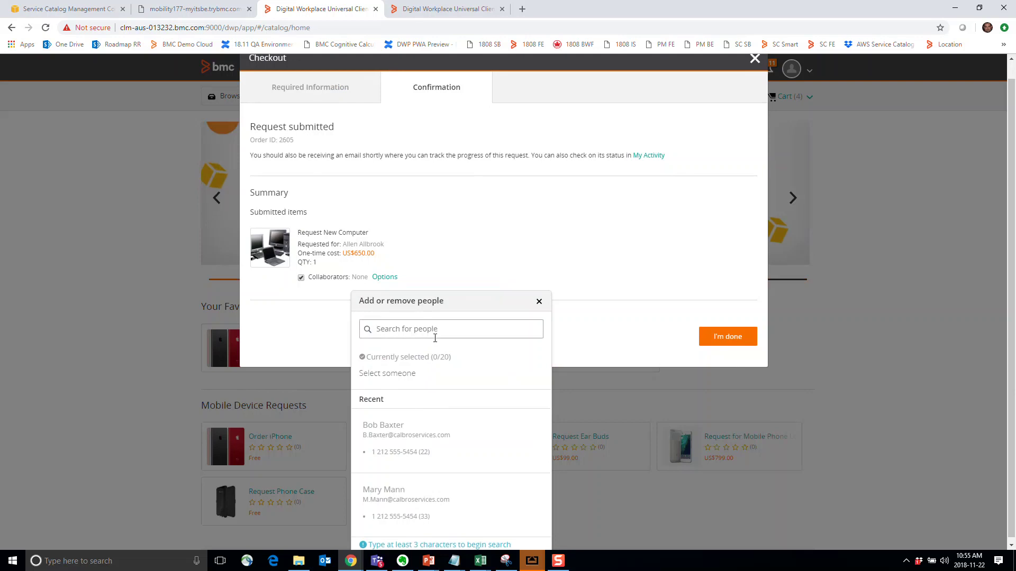
{"action": "type", "text": "bob"}
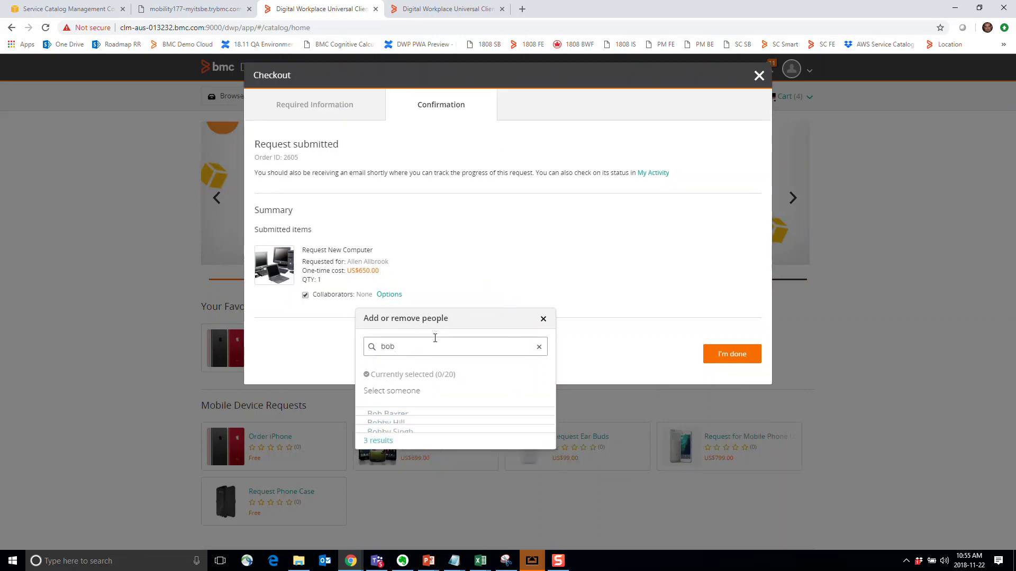
{"action": "left_click", "coordinate": [422, 434]}
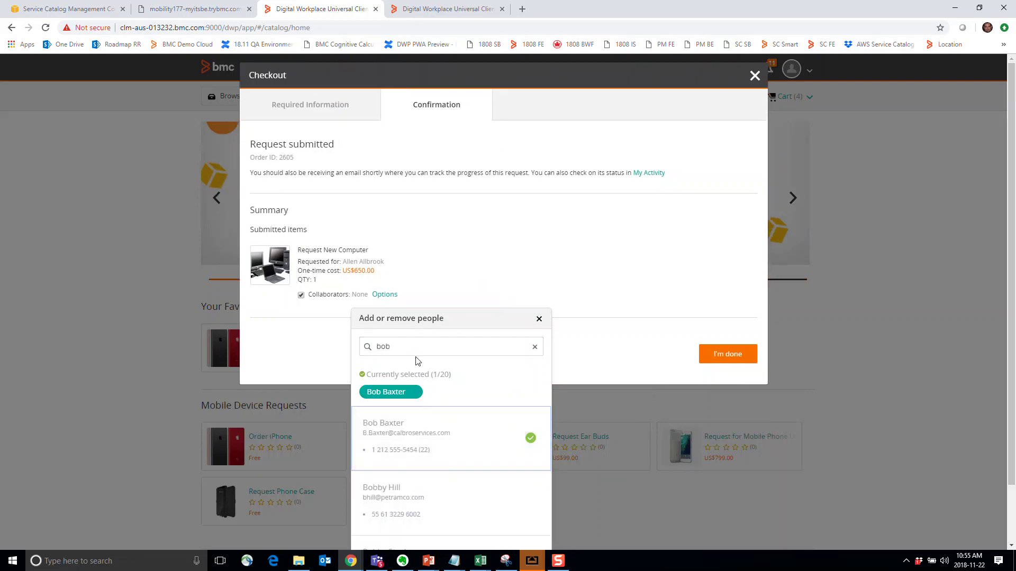
Search for and add a second collaborator to the Request New Computer item, and finish the checkout
{"action": "left_click_drag", "start_coordinate": [411, 347], "coordinate": [373, 349]}
{"action": "type", "text": "mar"}
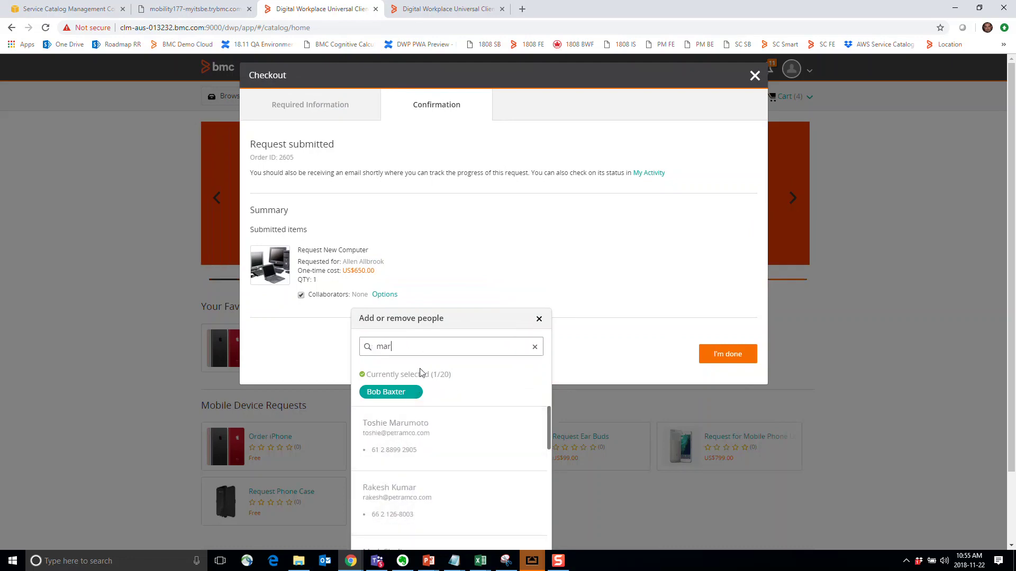
{"action": "type", "text": "y"}
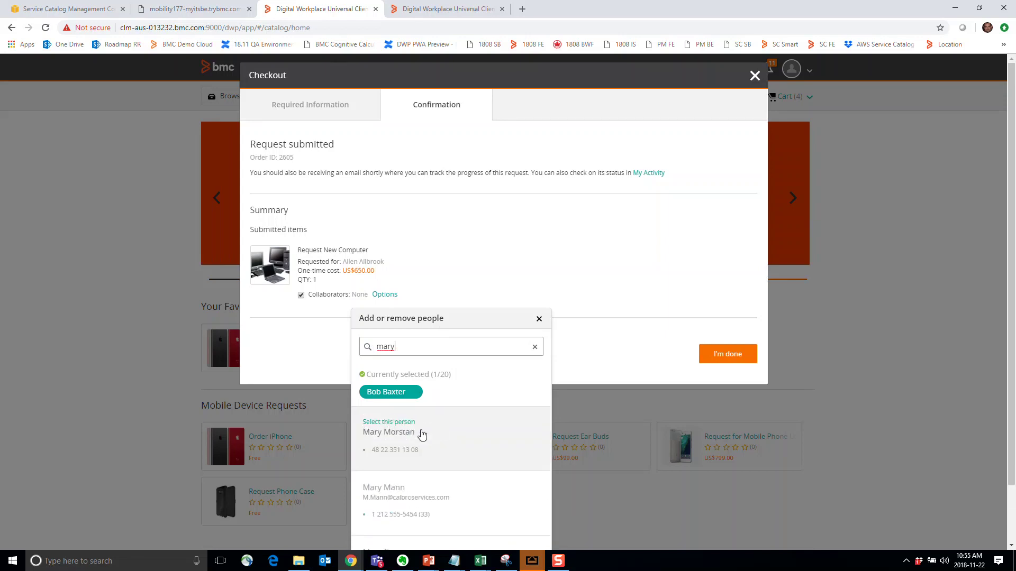
{"action": "left_click", "coordinate": [422, 434]}
{"action": "left_click", "coordinate": [539, 320]}
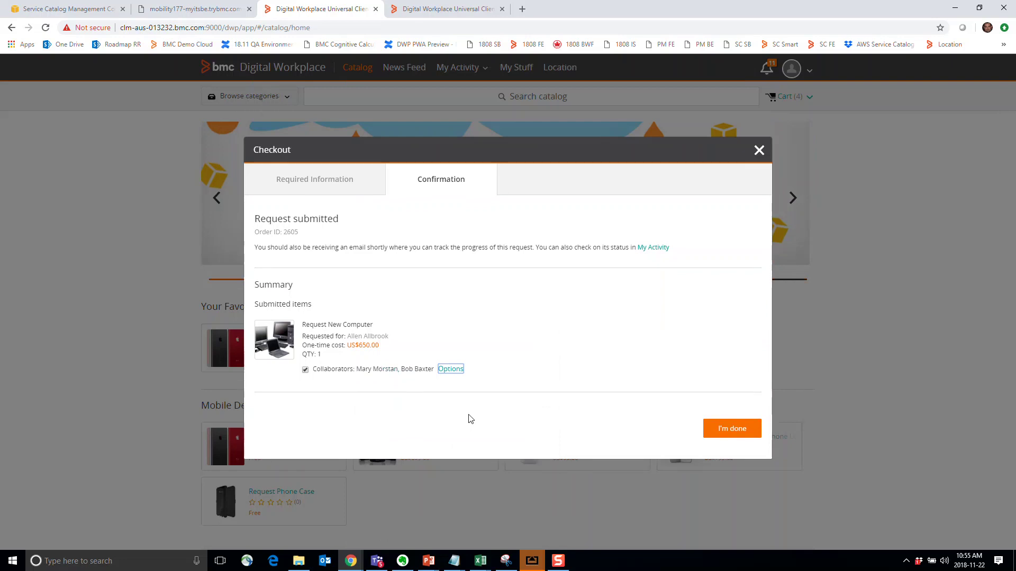
{"action": "left_click", "coordinate": [452, 370]}
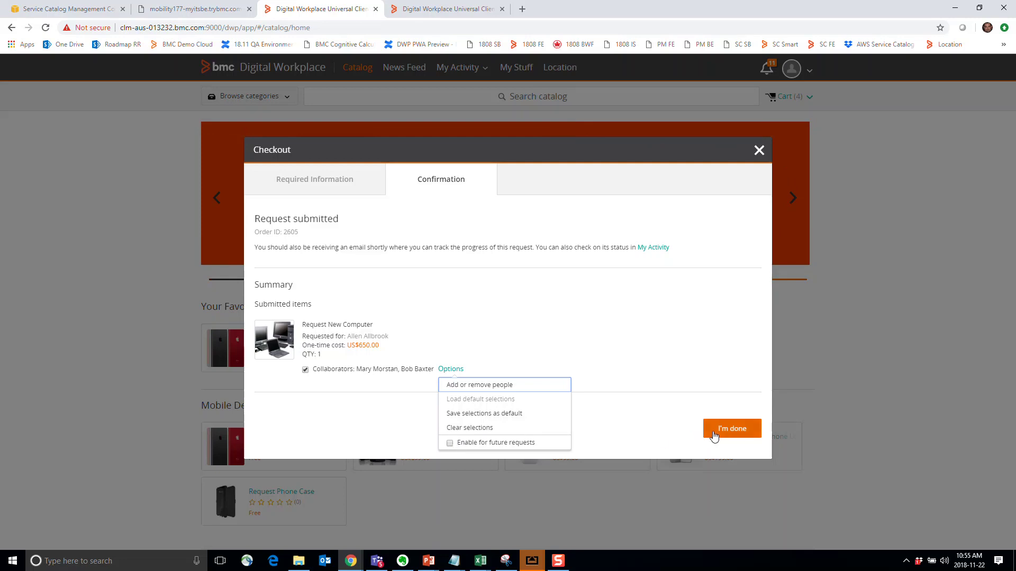
{"action": "left_click", "coordinate": [731, 429]}
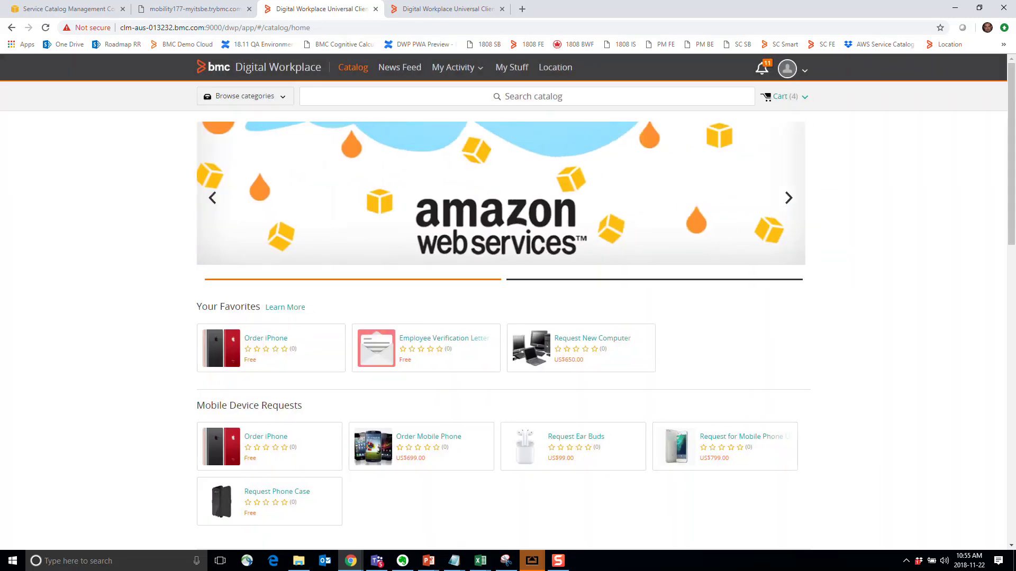
Bring the first collaborator's Digital Workplace window onto the main screen and maximize it to show their activity timeline
{"action": "left_click_drag", "start_coordinate": [1015, 64], "coordinate": [398, 125]}
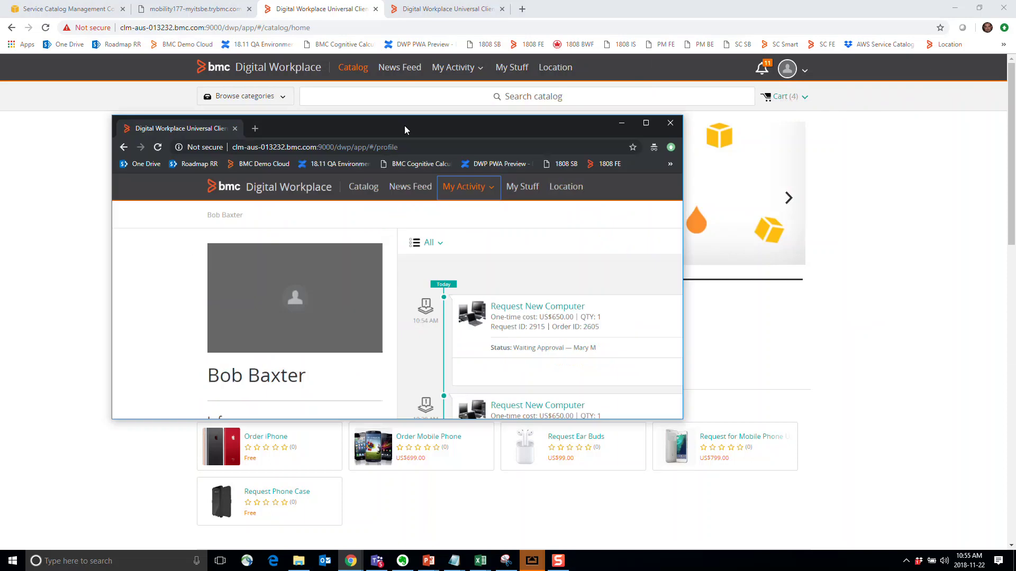
{"action": "left_click", "coordinate": [646, 123]}
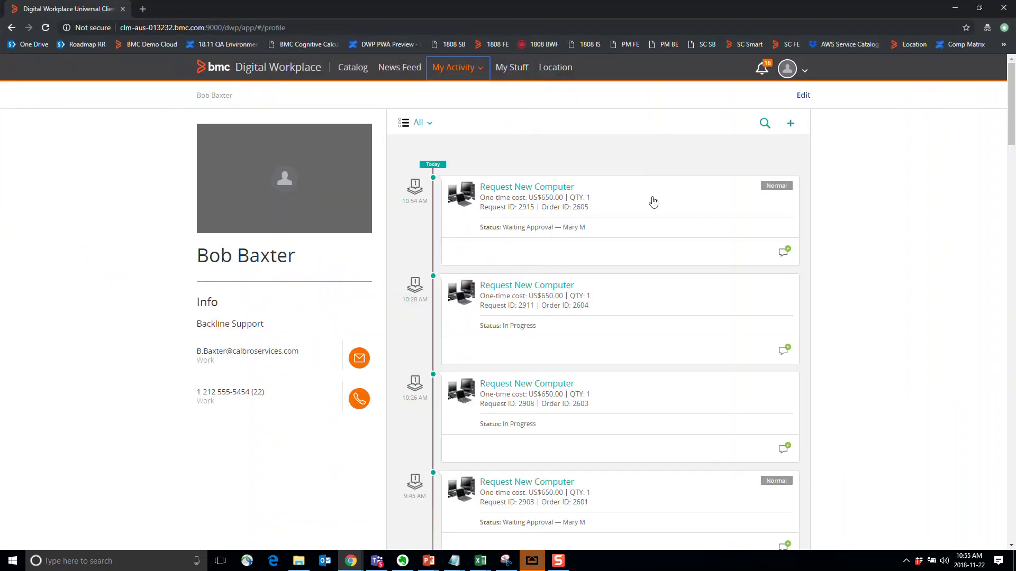
{"action": "left_click", "coordinate": [888, 273]}
Open the newest shared Request New Computer request's comments and attachments and begin a new comment
{"action": "left_click", "coordinate": [524, 188]}
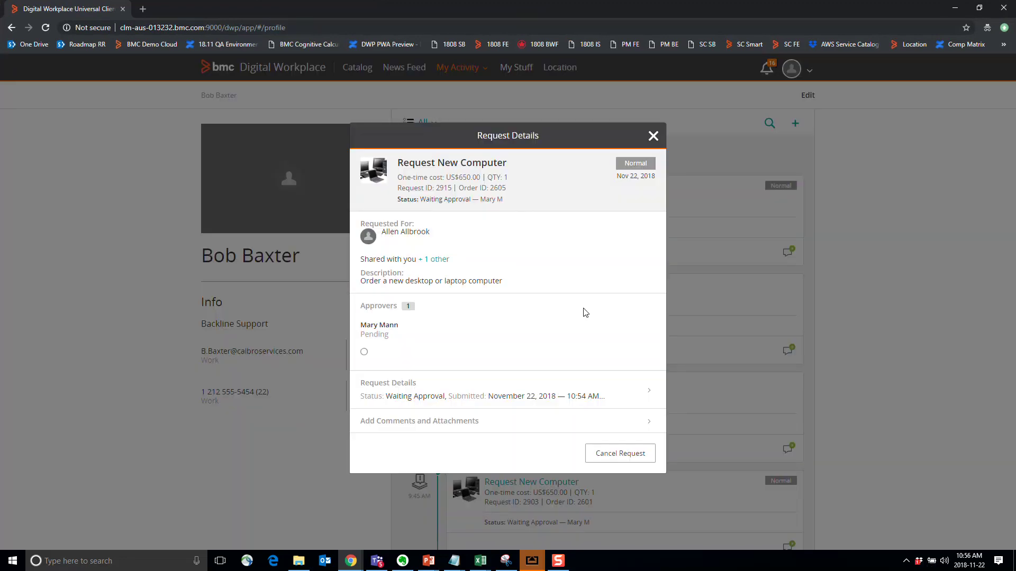
{"action": "left_click", "coordinate": [540, 429]}
{"action": "left_click", "coordinate": [506, 412]}
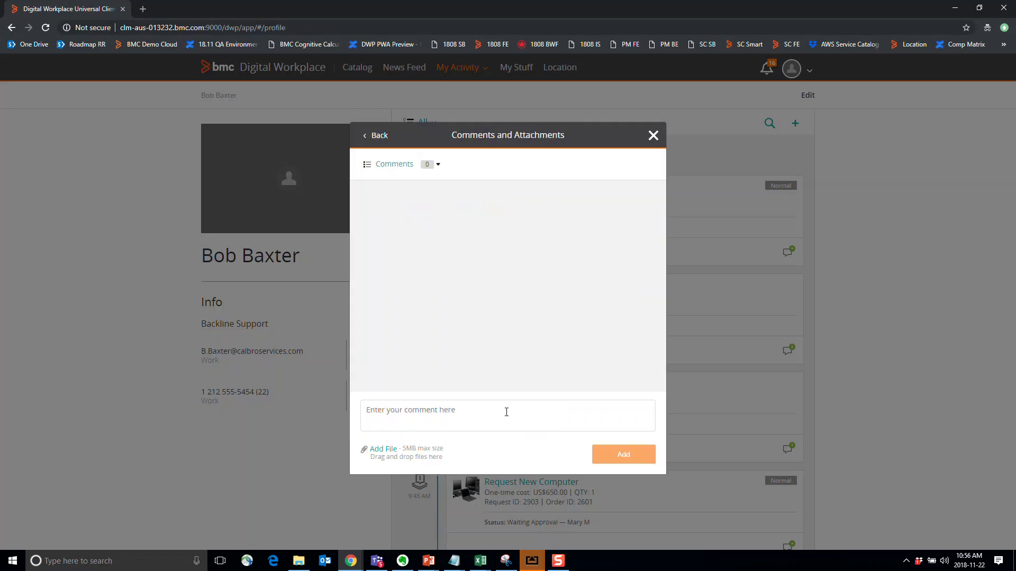